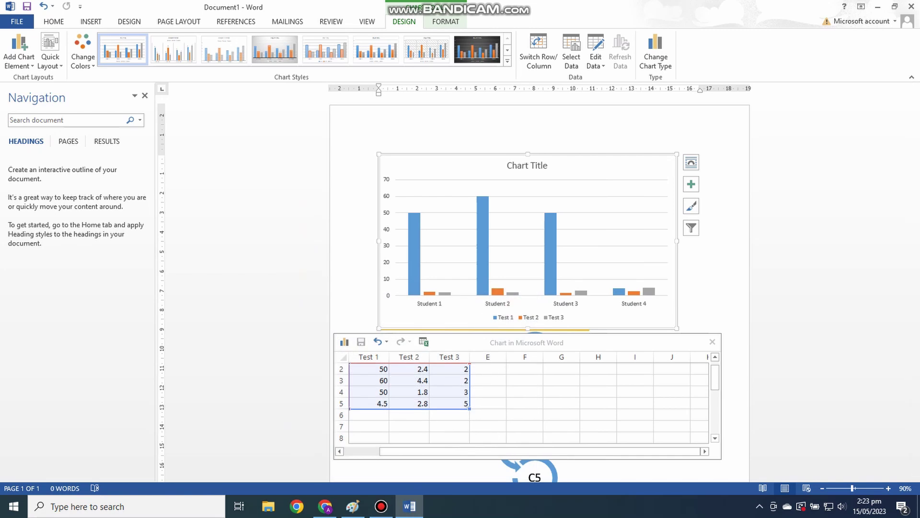
Step: Enter 70 for Student 4's Test 1 and 80, 90, 70, 50 for Test 2 in the chart data sheet
click(369, 403)
text(70)
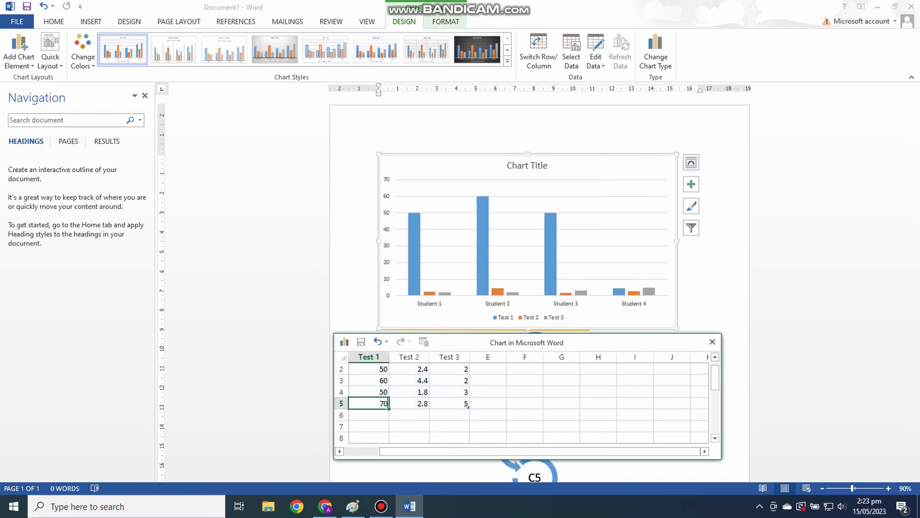
click(409, 368)
text(80)
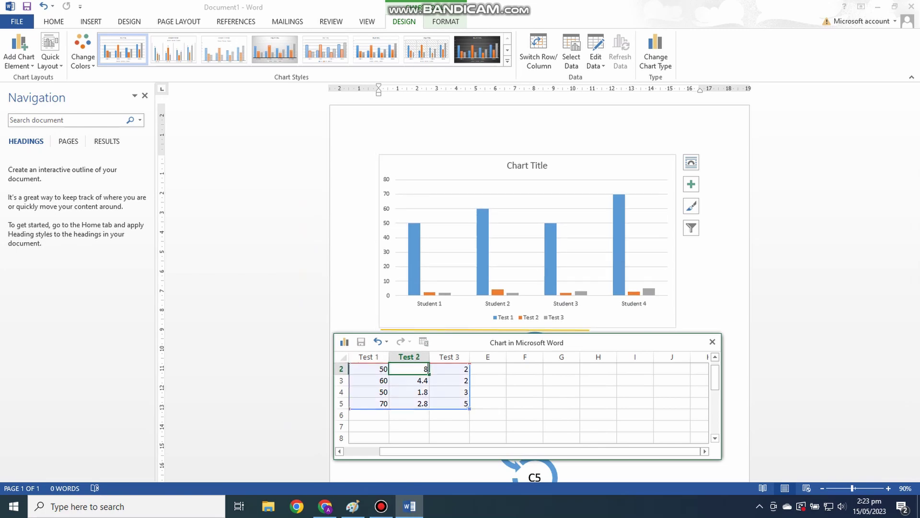
key(Return)
text(90)
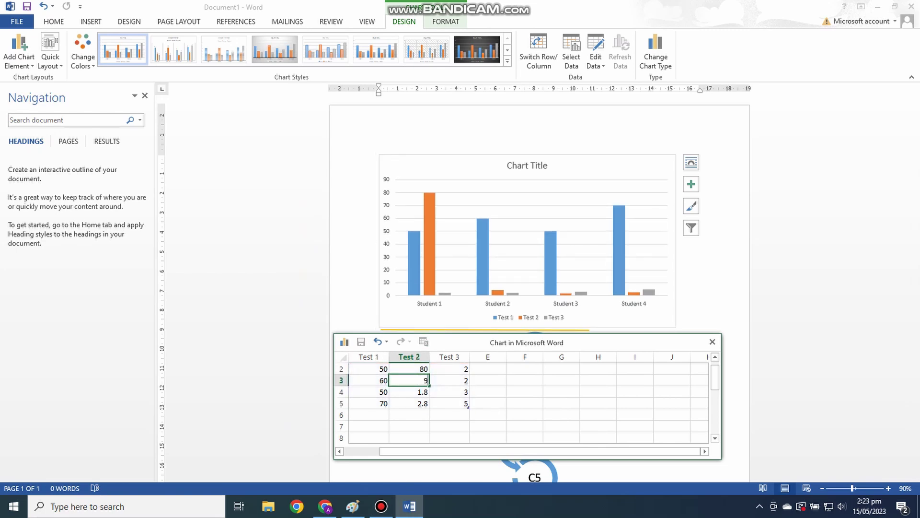
key(Return)
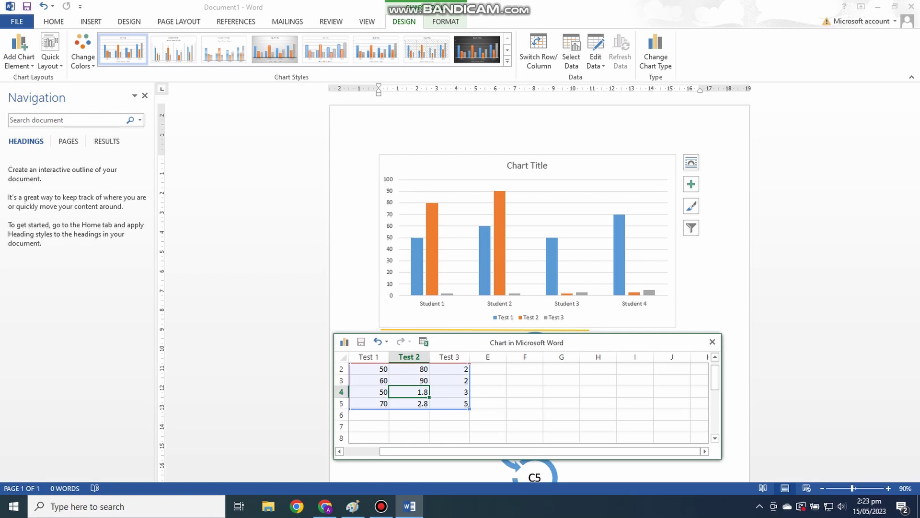
text(1)
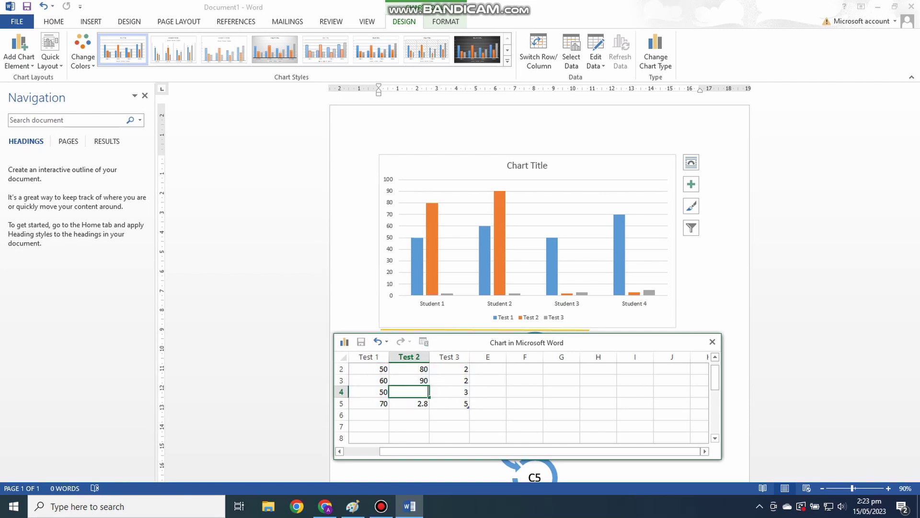
text(0)
key(Return)
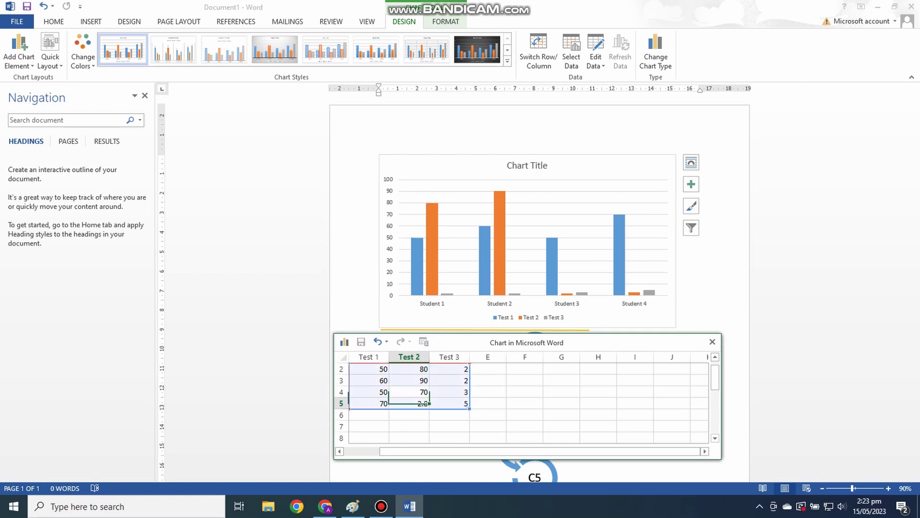
text(50)
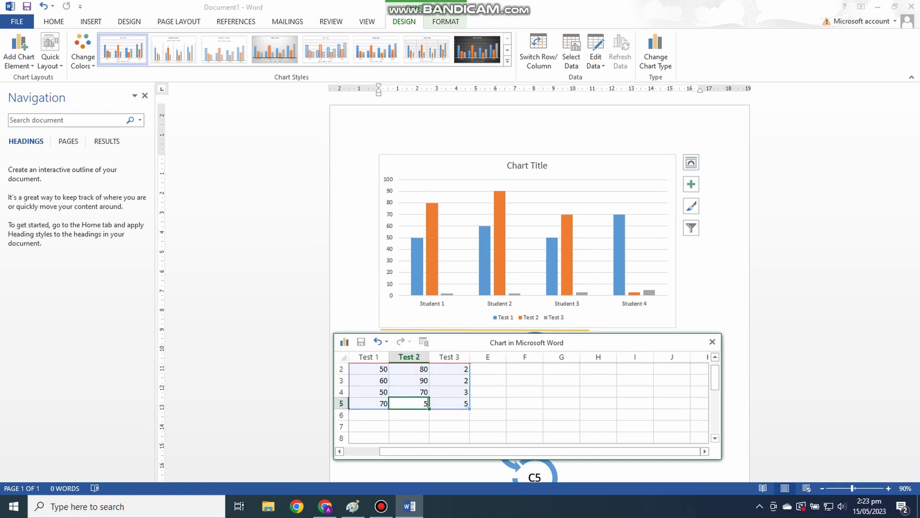
Step: Fill Test 3 with 80, 50, 10 and 15 for Students 1–4, then return to the document
click(449, 369)
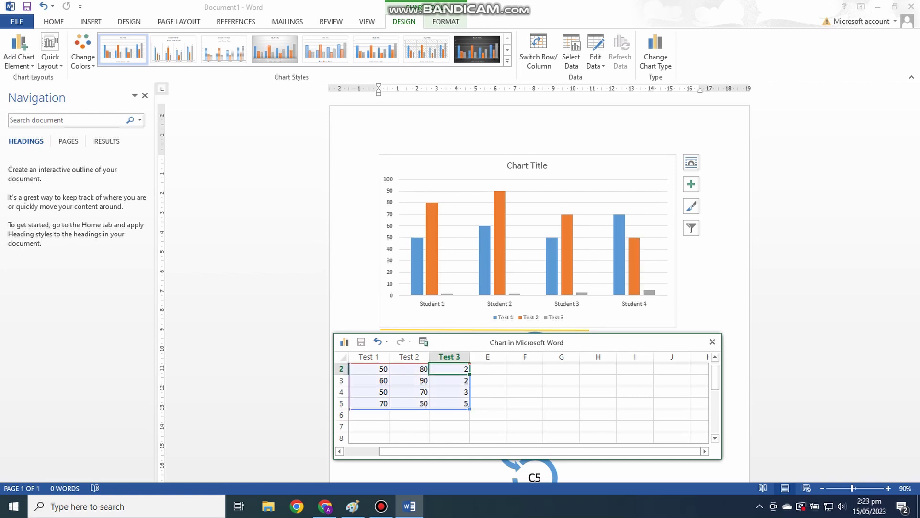
text(80)
key(Return)
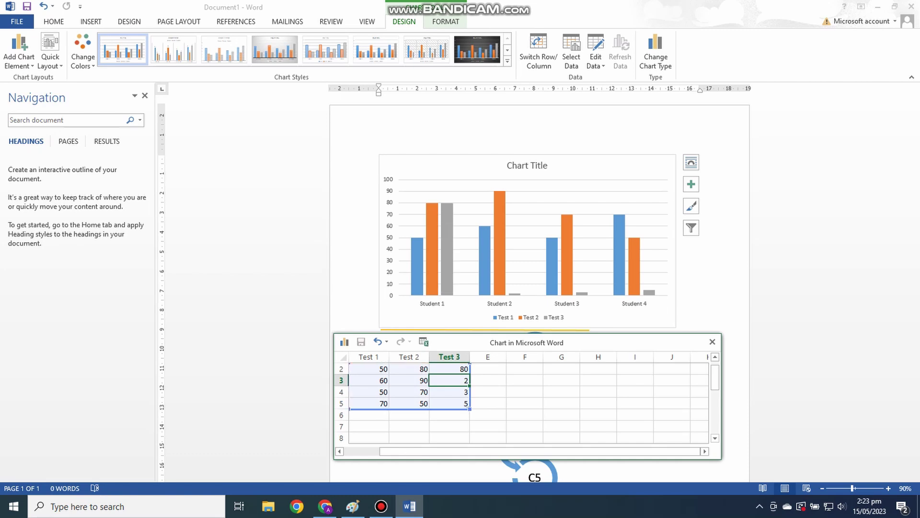
text(50)
key(Return)
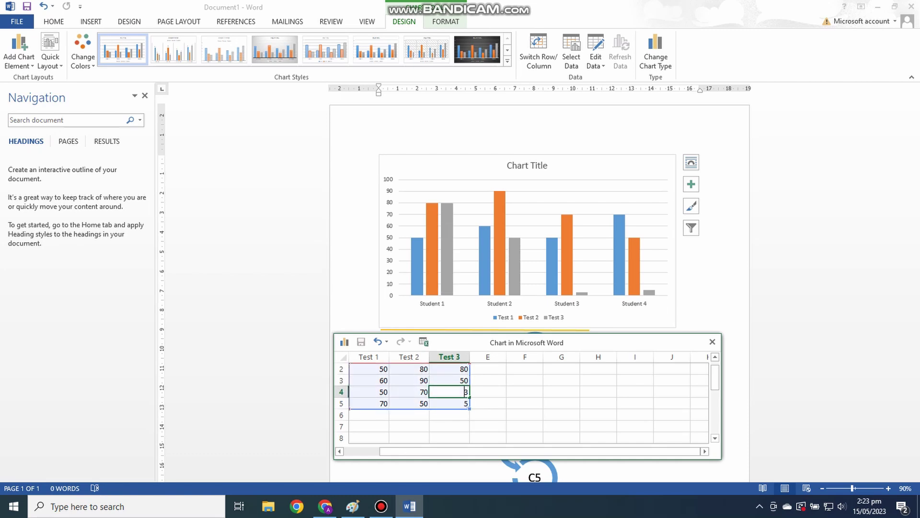
text(10)
key(Return)
text(15)
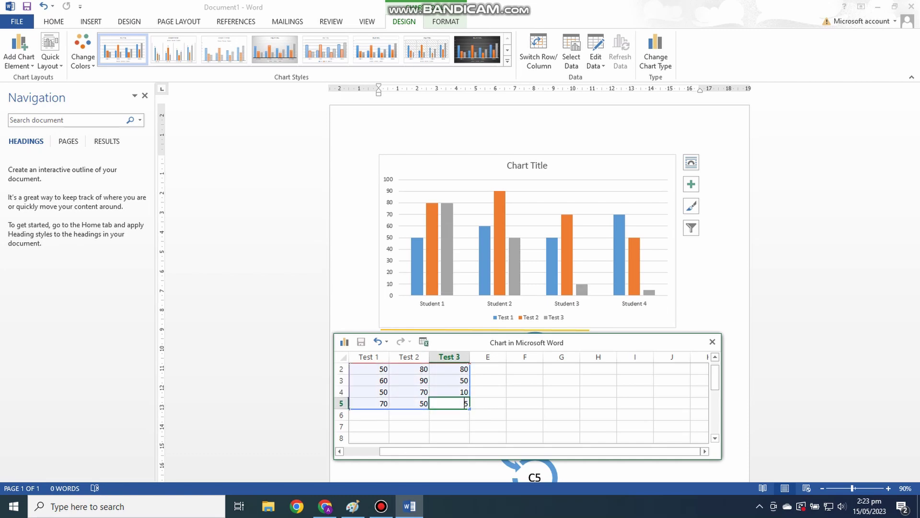
click(695, 321)
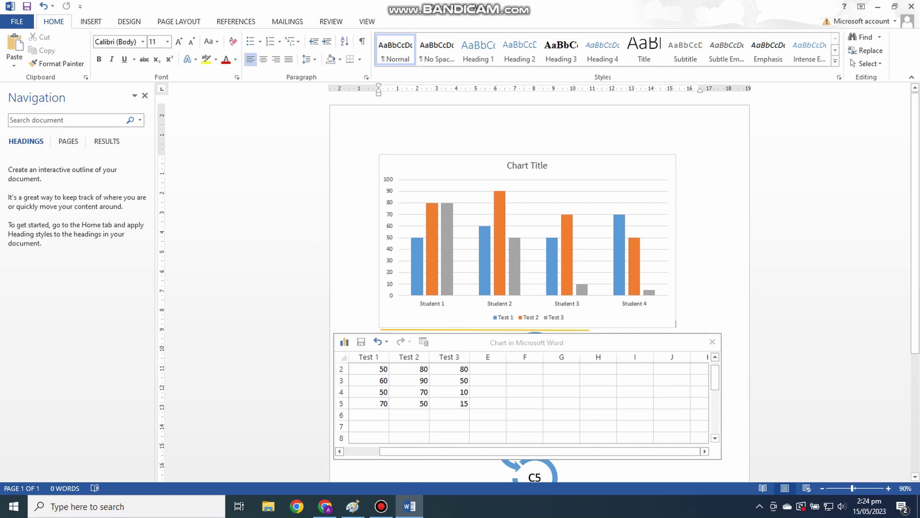
Step: Apply the dark charcoal style to the column chart, browsing its colour palettes and chart elements
double_click(447, 250)
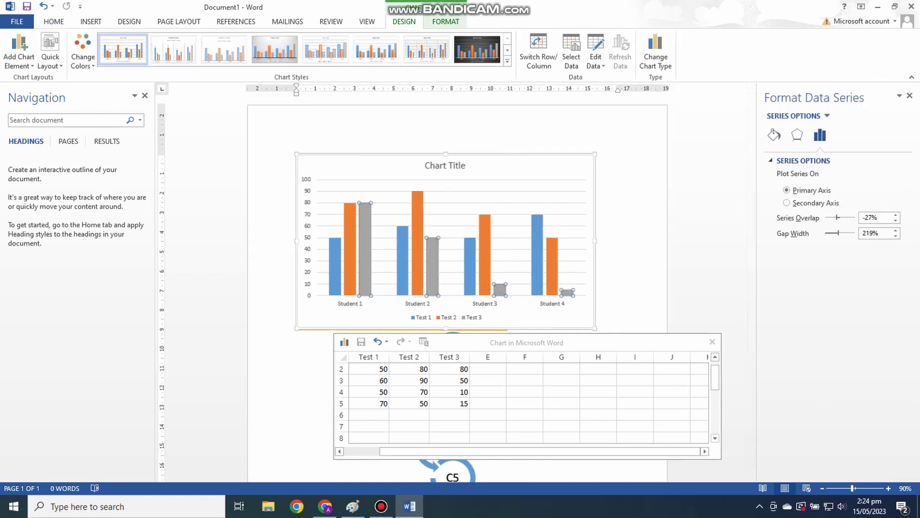
click(478, 48)
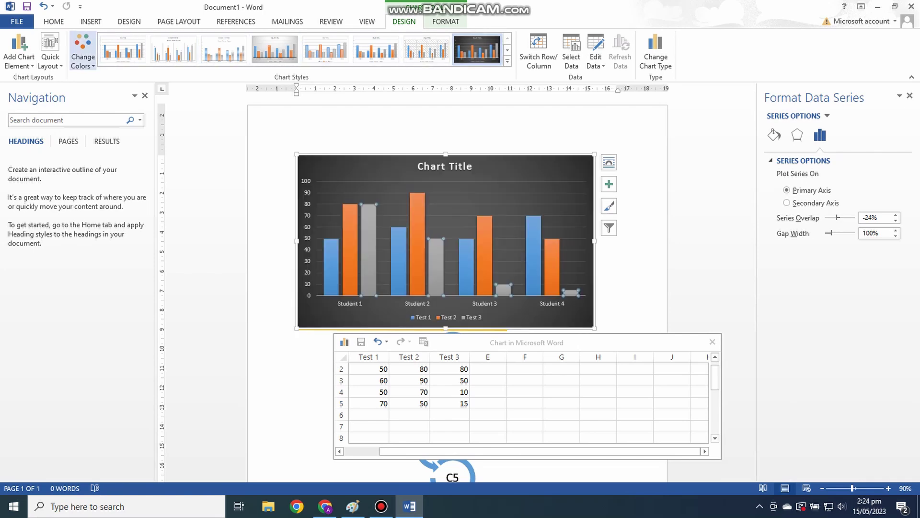
click(83, 56)
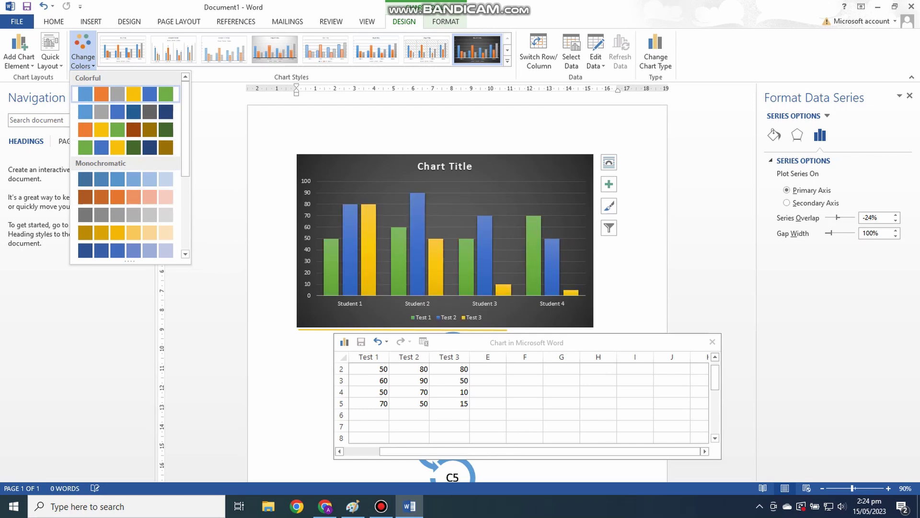
click(19, 56)
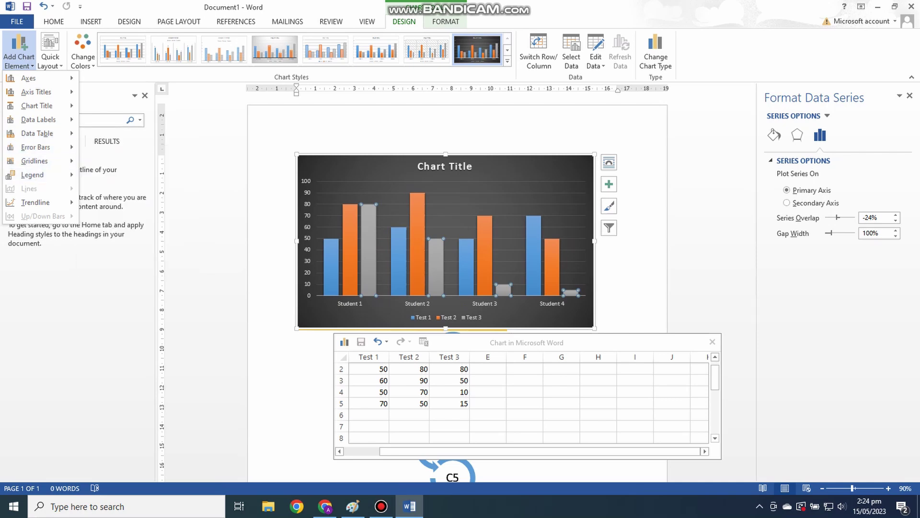
key(Escape)
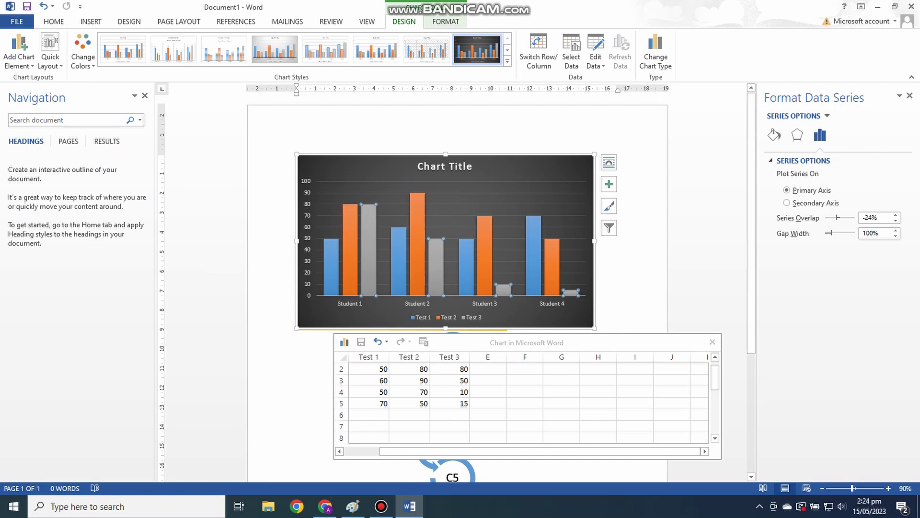
Step: Change the chart type to Pie briefly, then switch it to an Area chart
click(91, 22)
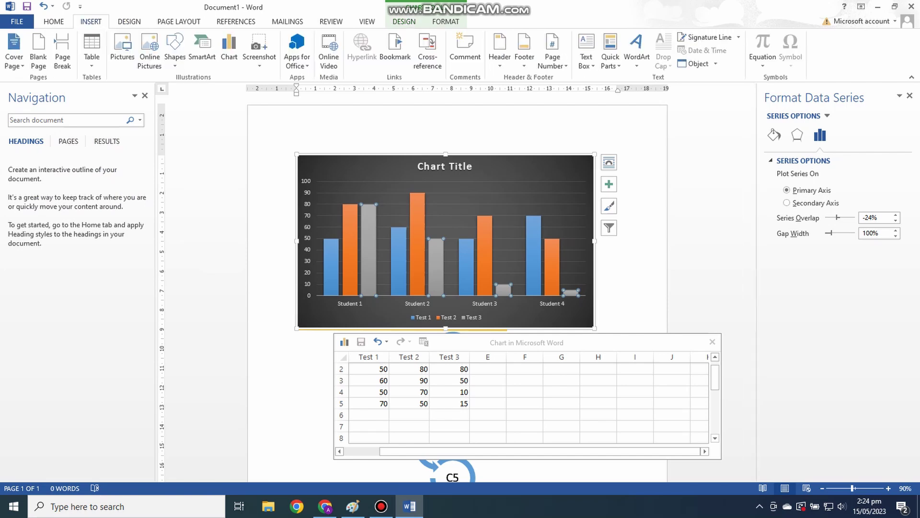
click(229, 50)
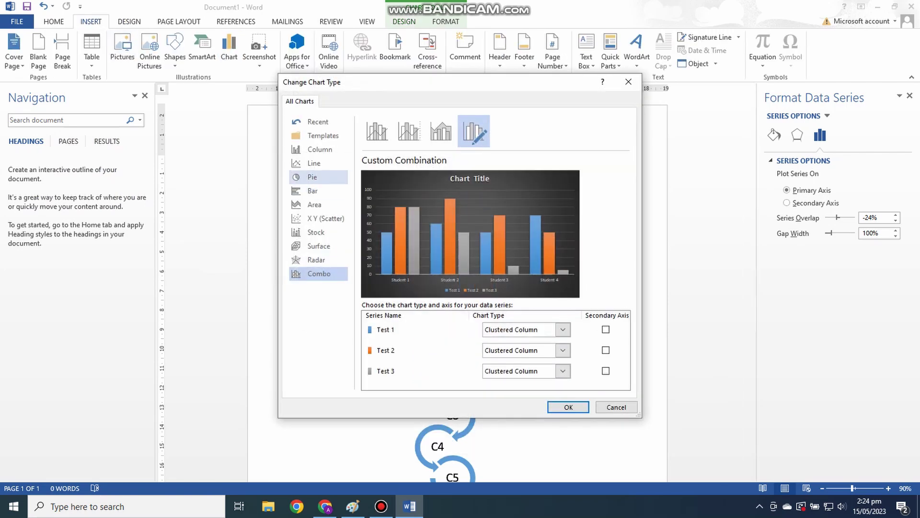
click(312, 177)
click(568, 407)
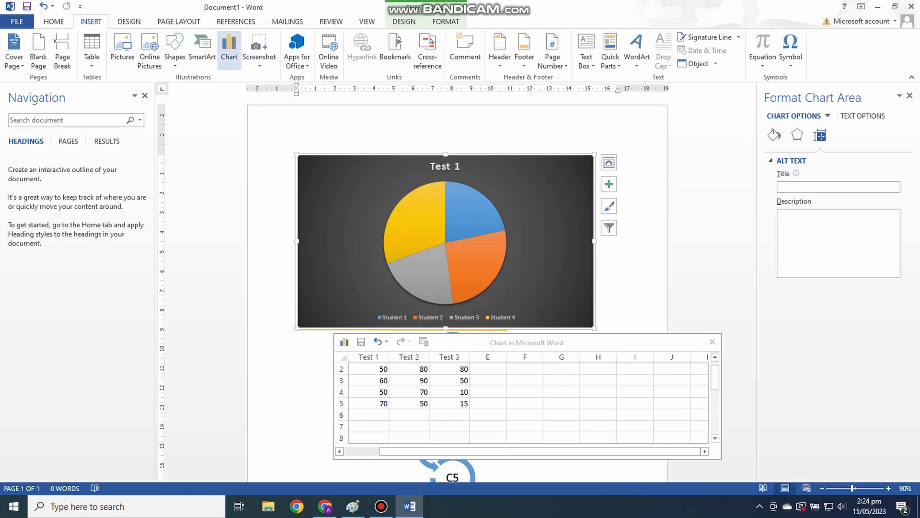
click(229, 47)
click(315, 204)
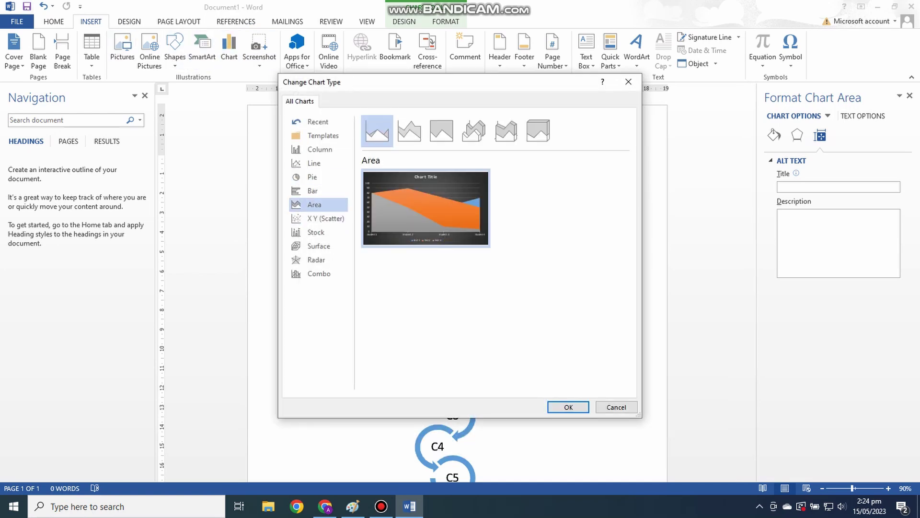
click(569, 407)
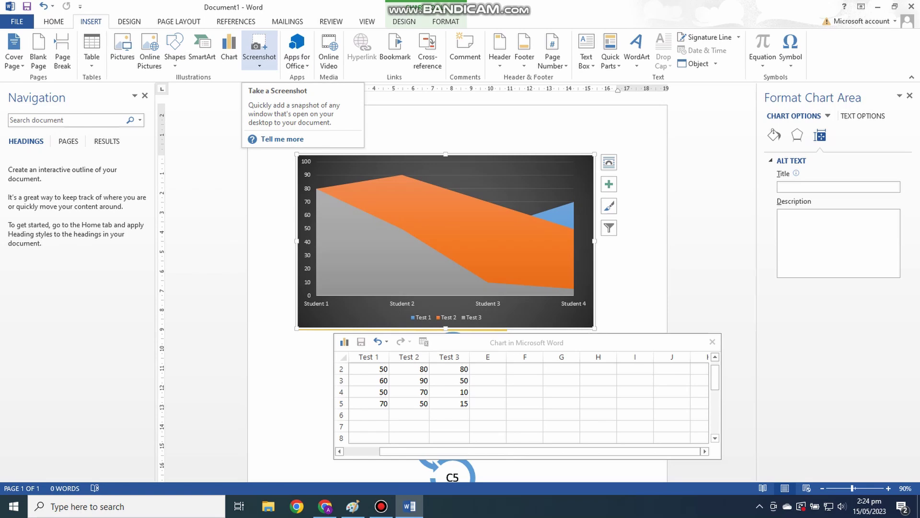
click(259, 51)
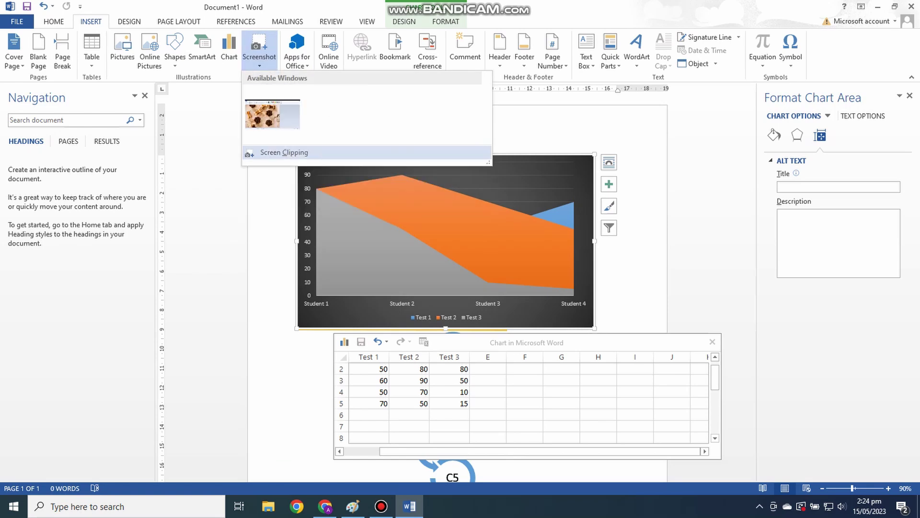
click(285, 152)
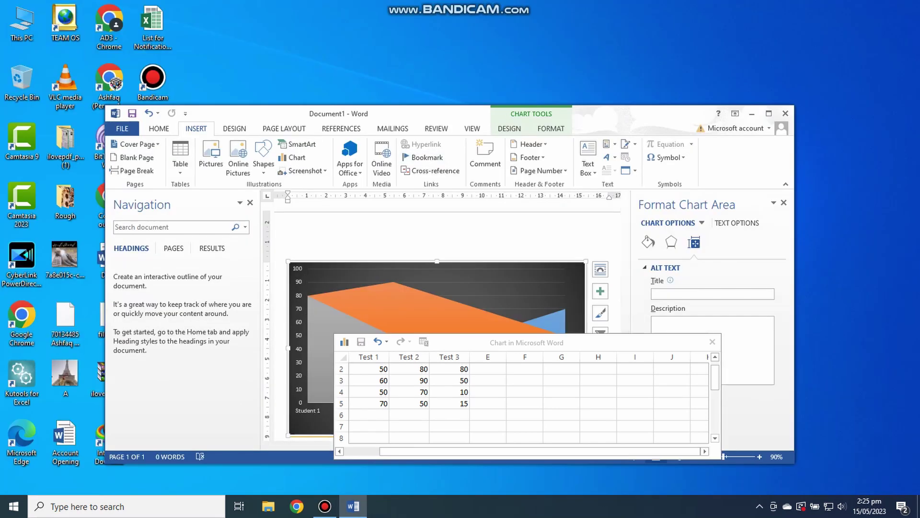
key(Escape)
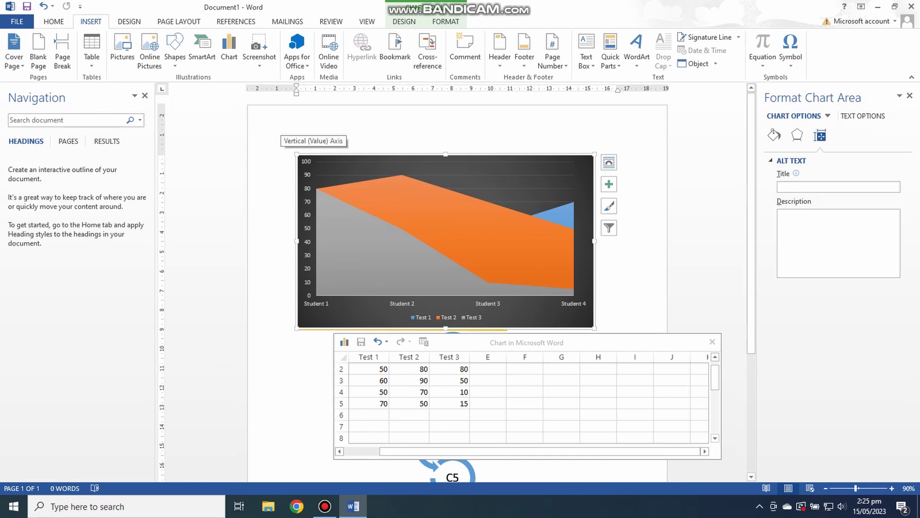
click(259, 57)
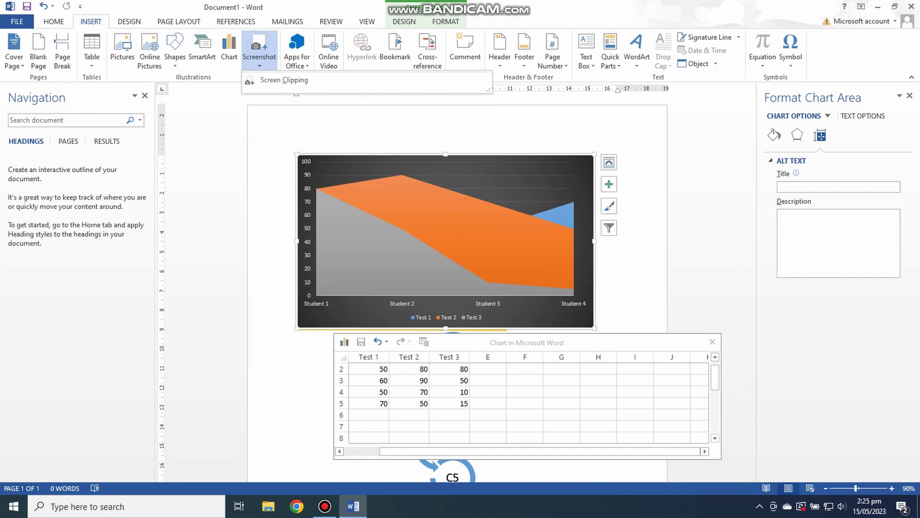
click(284, 80)
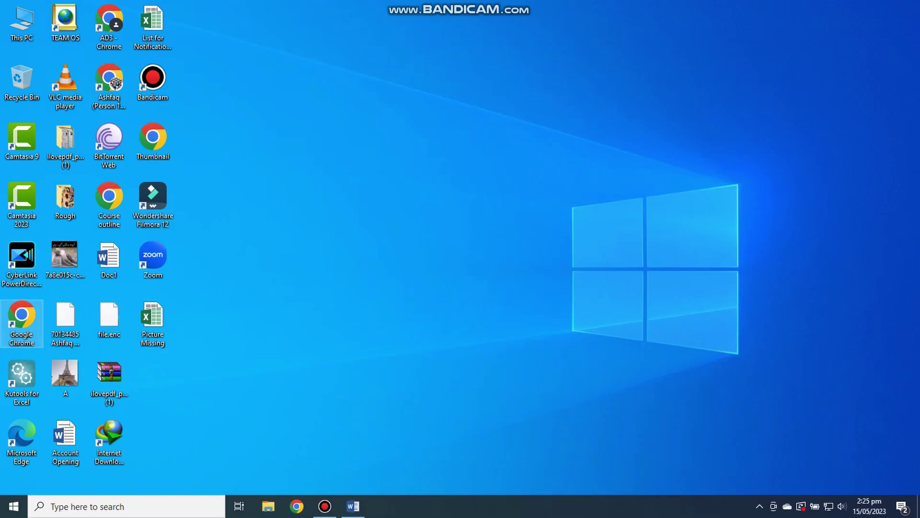
drag(261, 79, 581, 274)
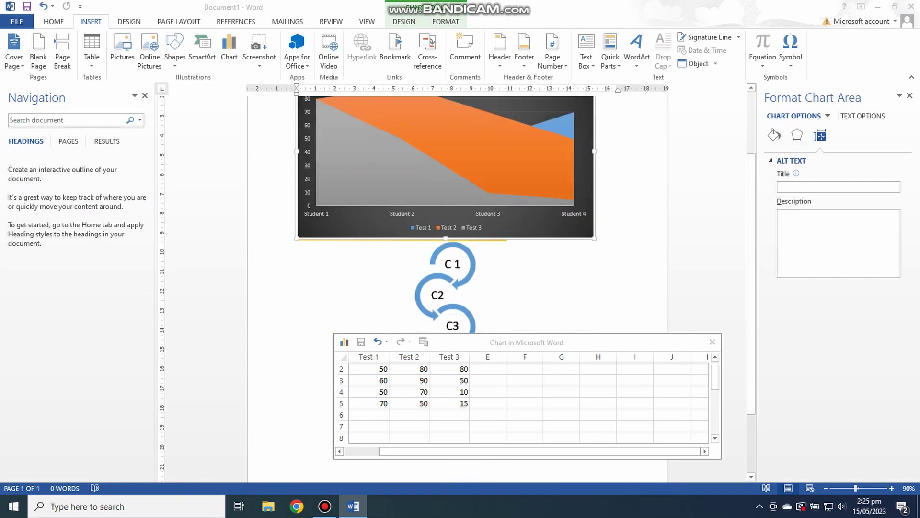
scroll(446, 226, up, 5)
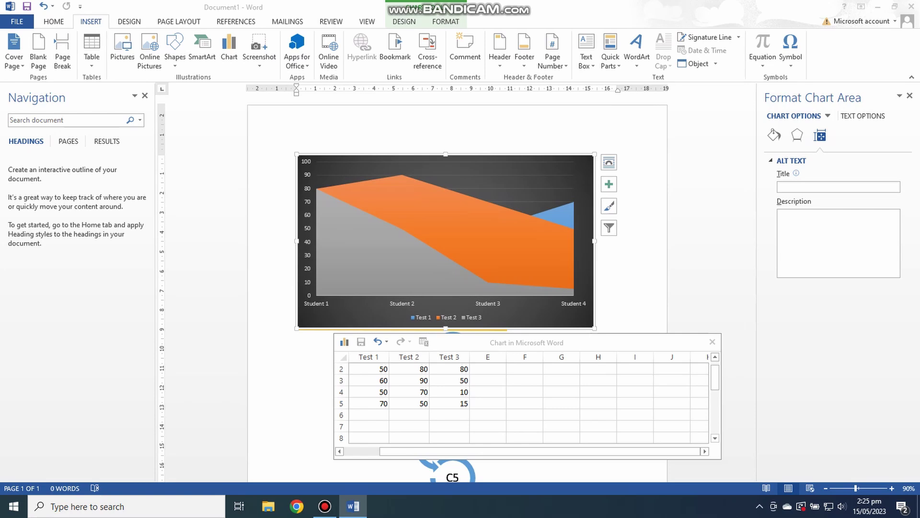
key(Print)
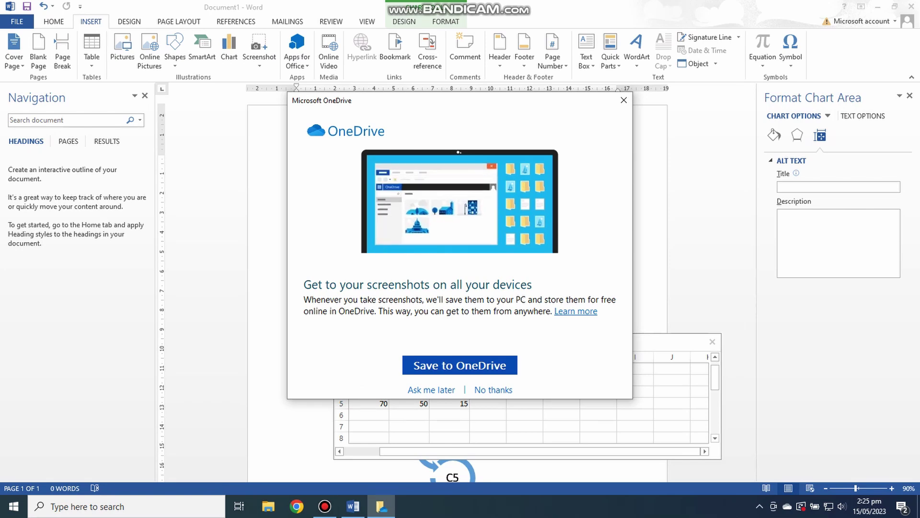
key(Escape)
key(Print)
key(ctrl+v)
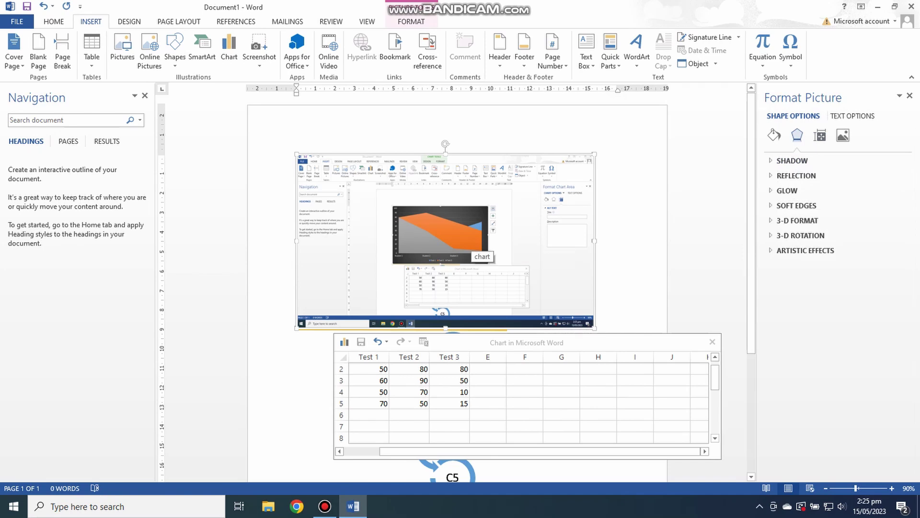
key(ctrl+z)
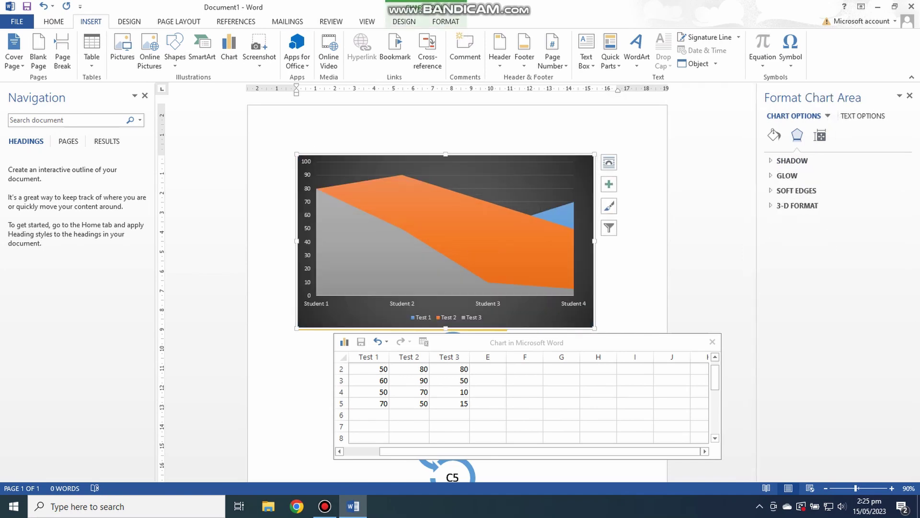
click(298, 58)
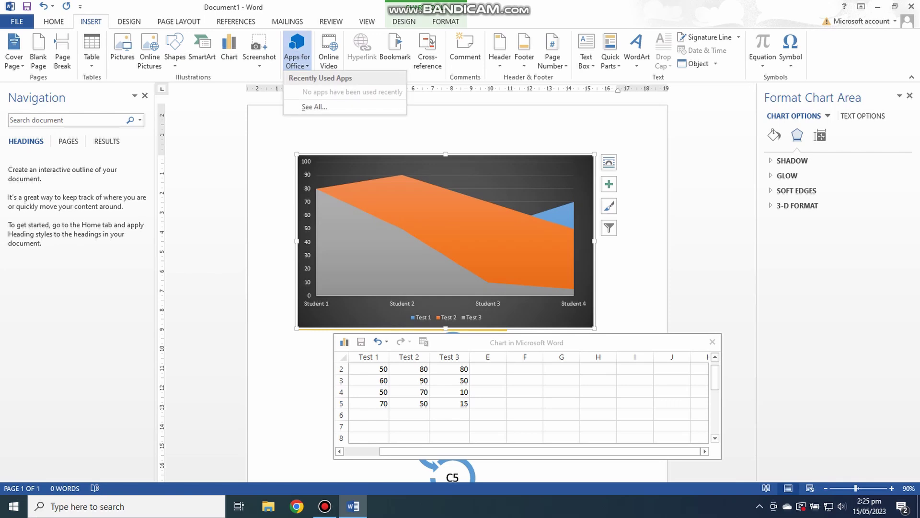
click(314, 106)
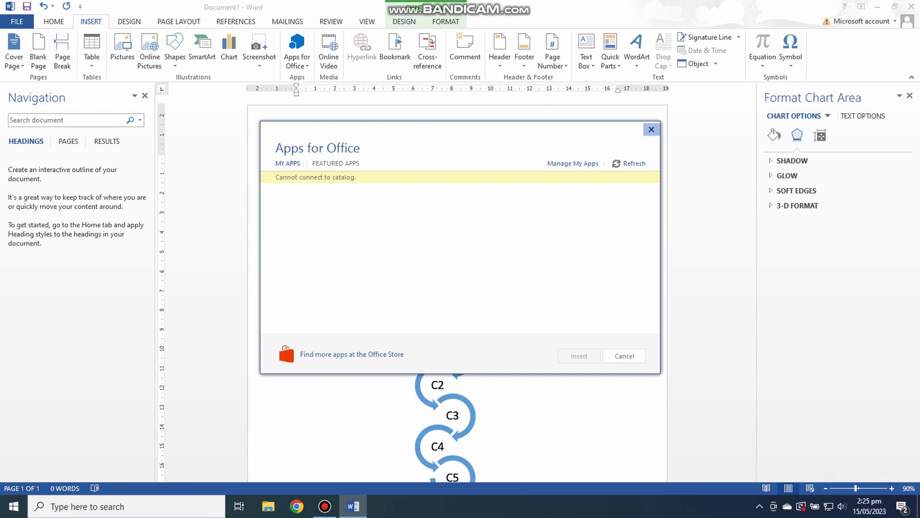
click(651, 130)
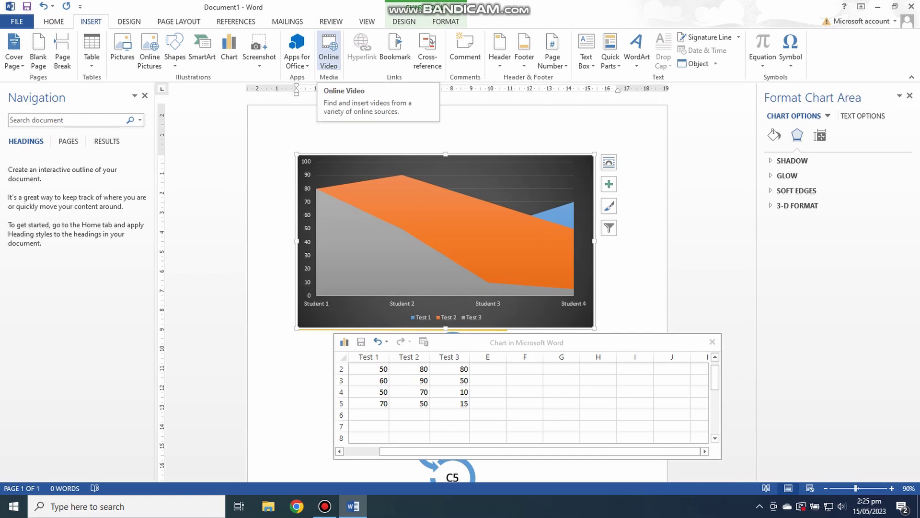
click(329, 50)
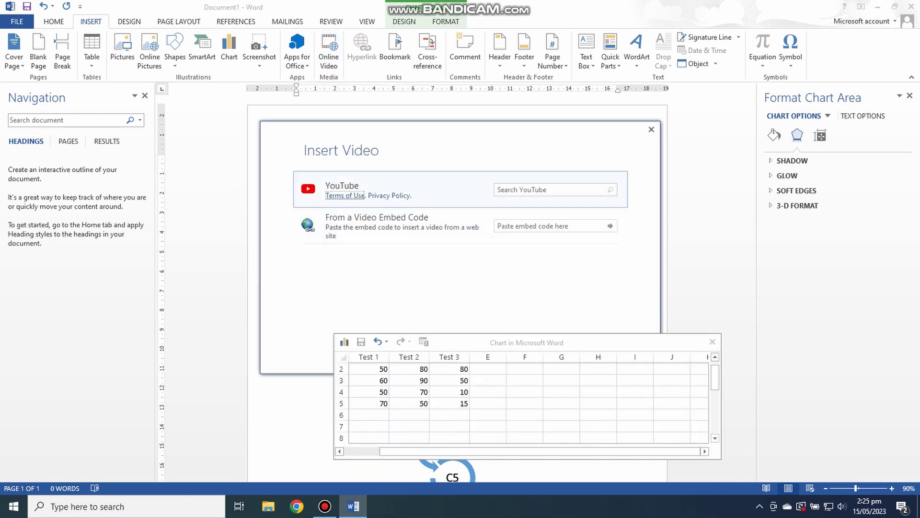
click(551, 189)
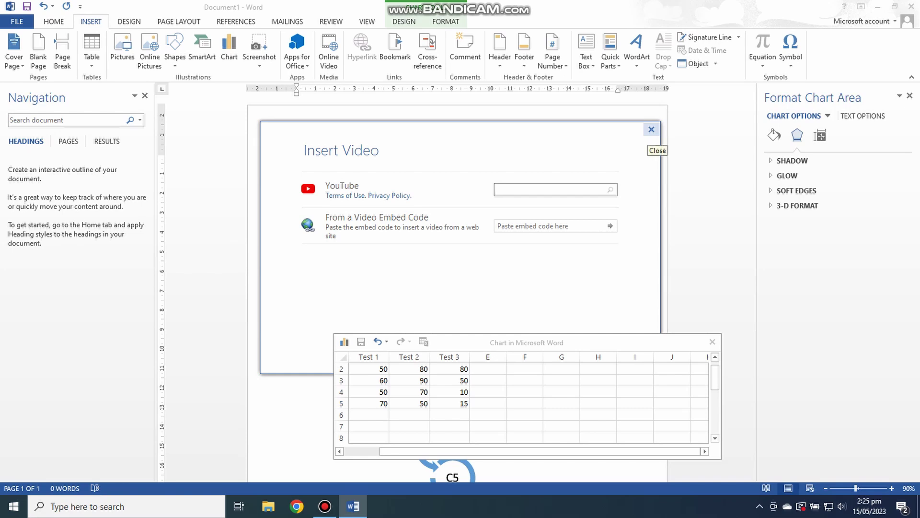
text(Pakiks)
text(ta)
key(BackSpace)
key(BackSpace)
key(BackSpace)
key(BackSpace)
key(BackSpace)
click(651, 130)
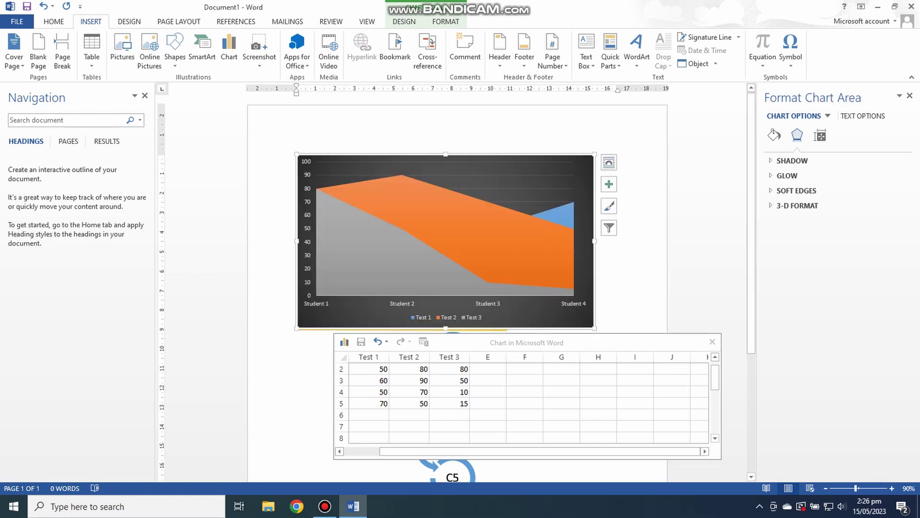
scroll(446, 240, down, 1)
Step: Select the C1–C5 circle-arrow graphic and its C5 shape, then deselect it and scroll back to the top
right_click(316, 378)
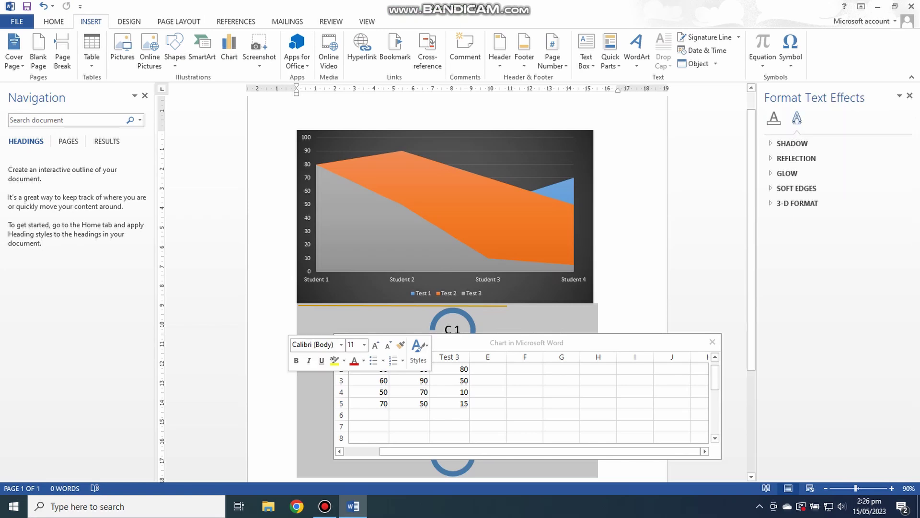
scroll(446, 239, down, 2)
scroll(446, 239, down, 3)
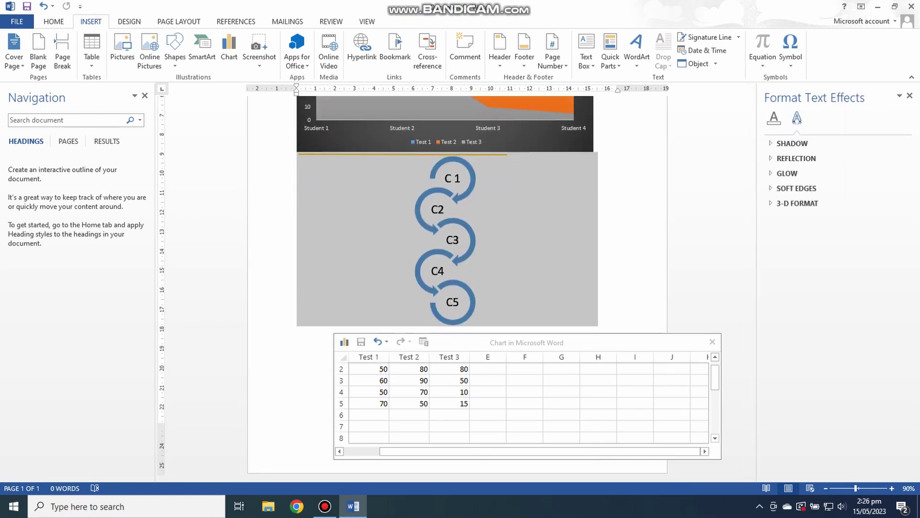
click(527, 240)
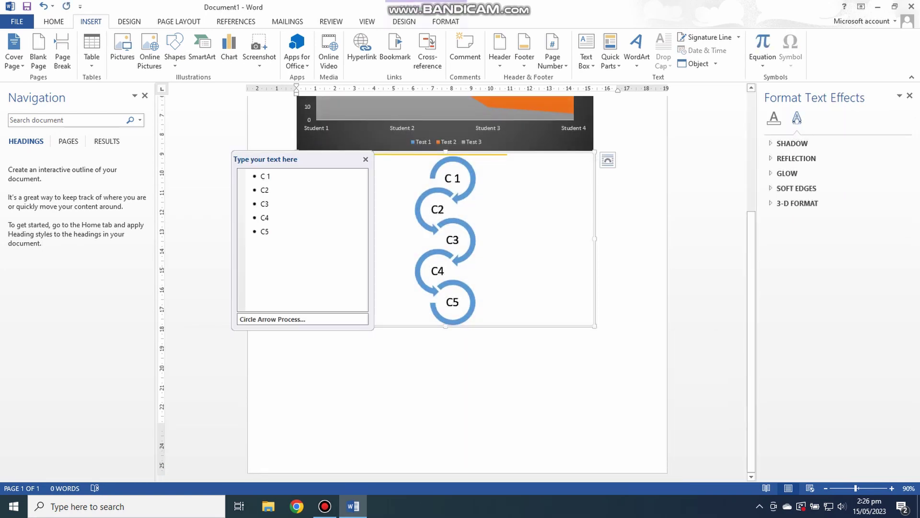
click(453, 301)
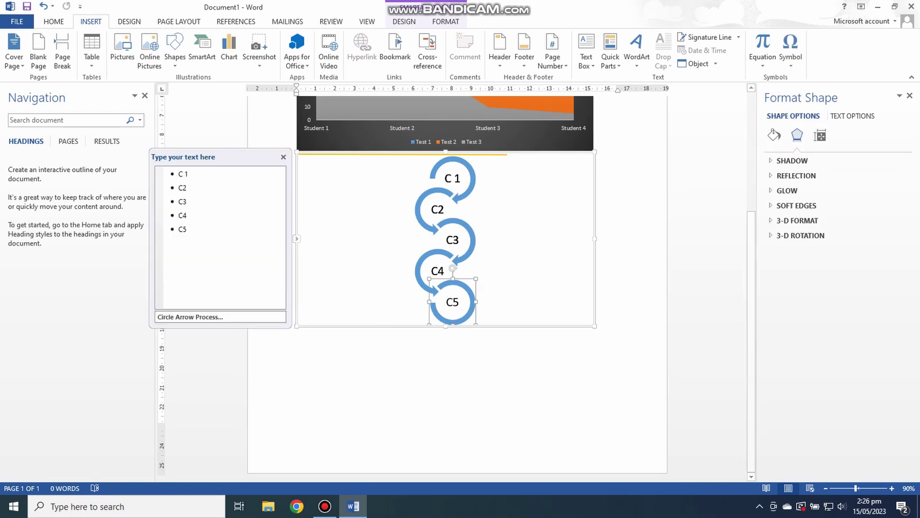
key(Escape)
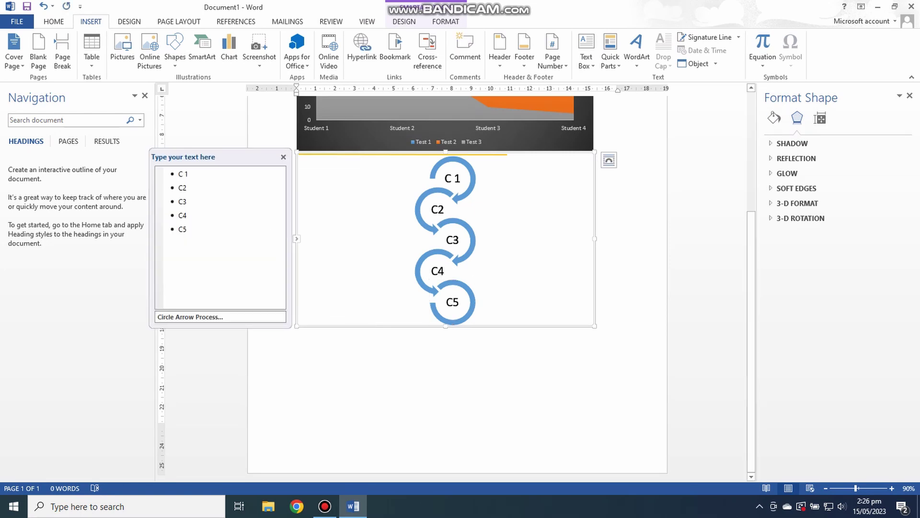
click(402, 377)
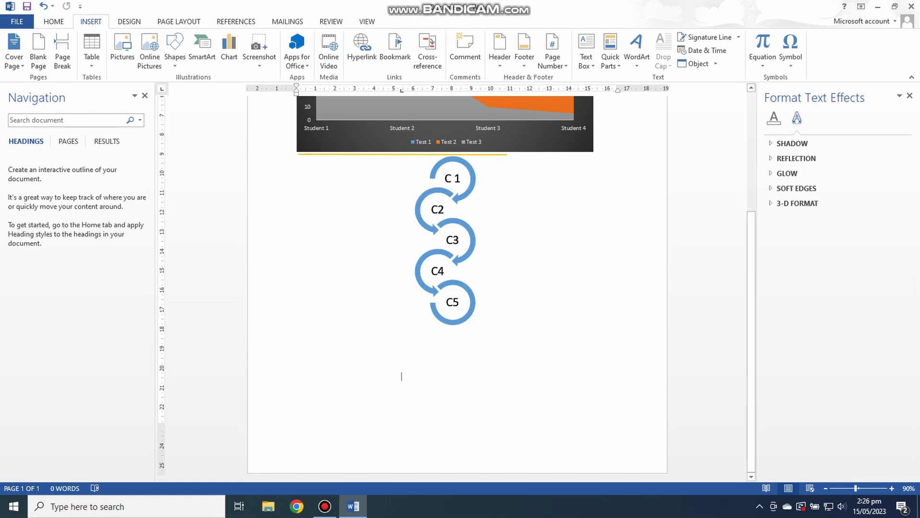
scroll(401, 376, up, 5)
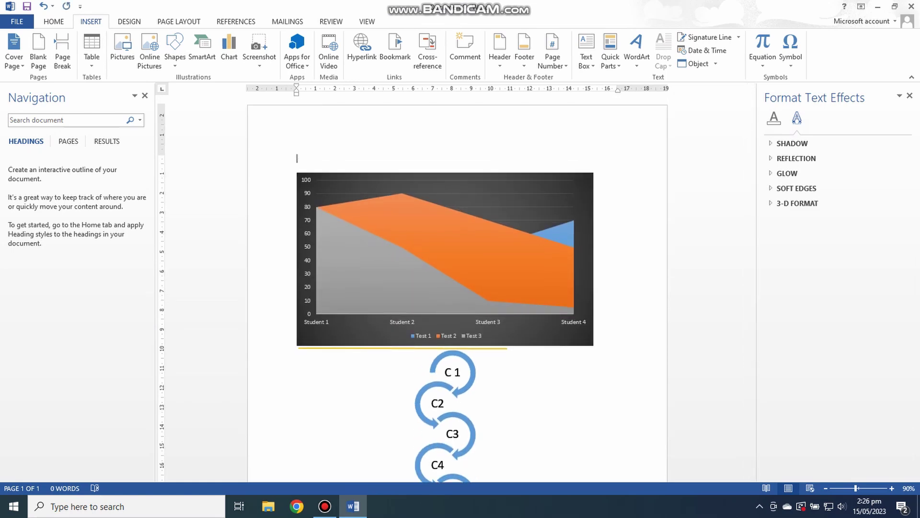
click(299, 159)
text(My File)
key(shift+Home)
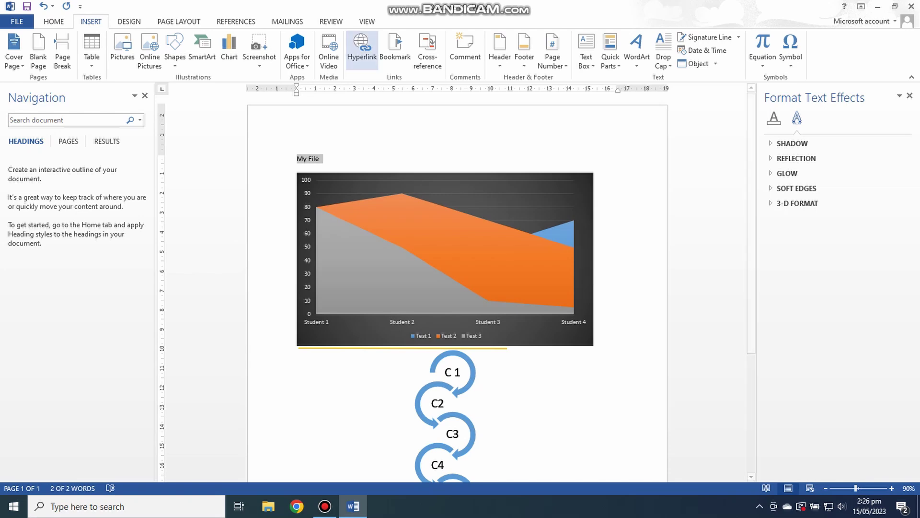
click(362, 48)
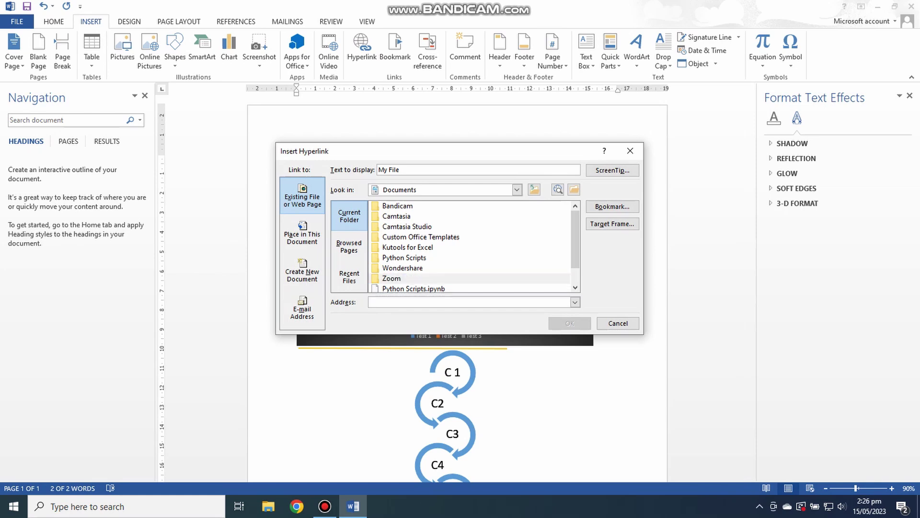
double_click(392, 278)
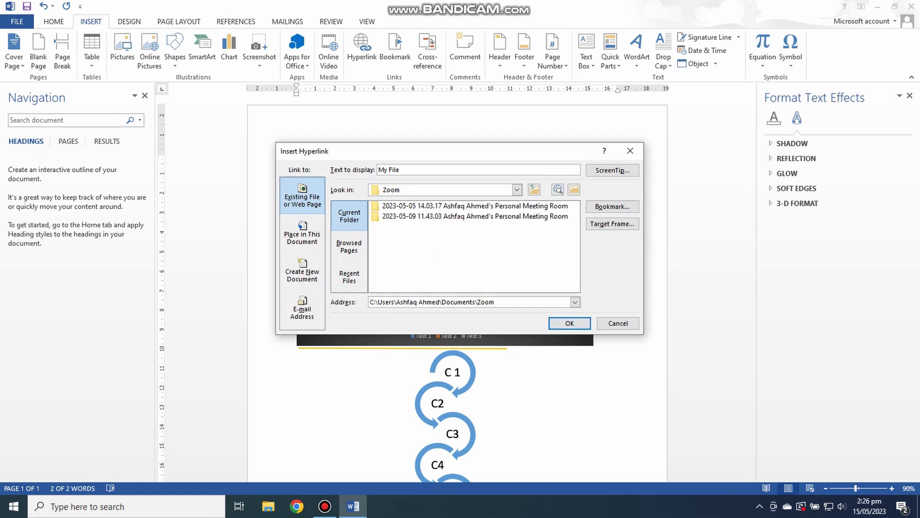
click(534, 189)
double_click(397, 216)
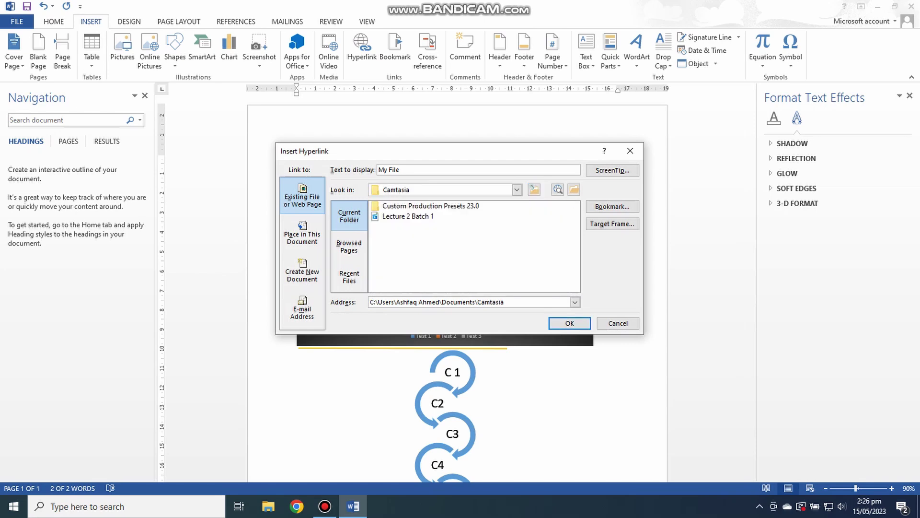
click(408, 216)
click(569, 323)
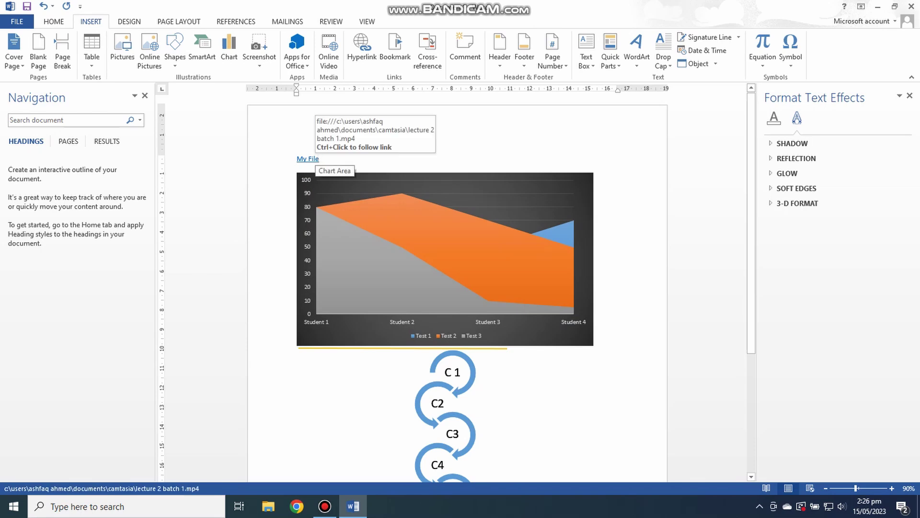
ctrl+click(308, 159)
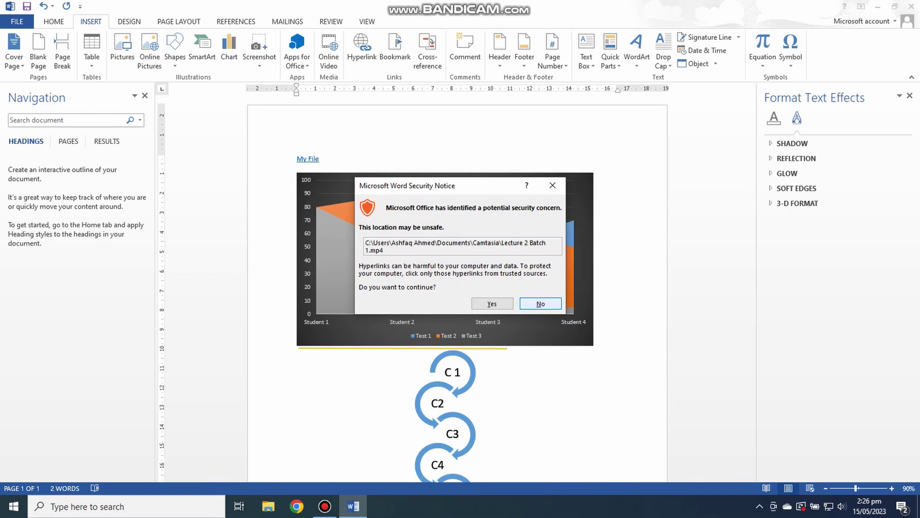
click(492, 303)
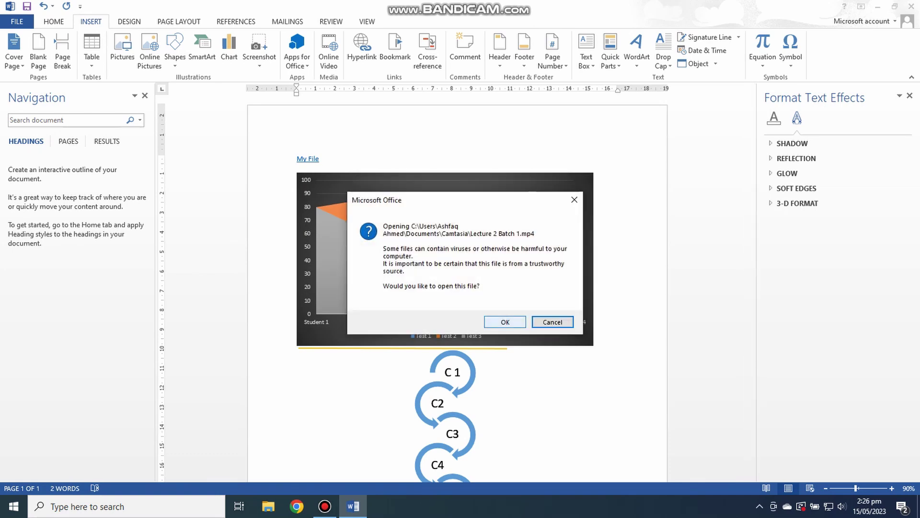
click(505, 322)
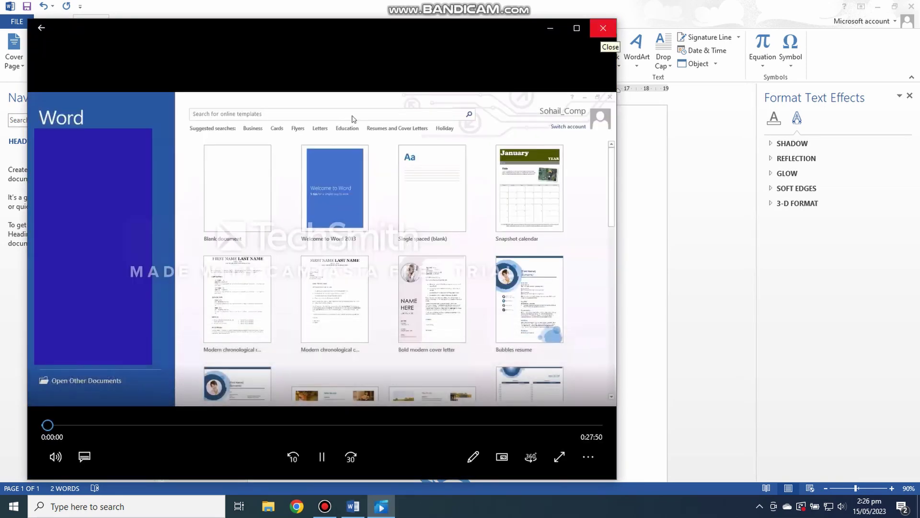
click(603, 28)
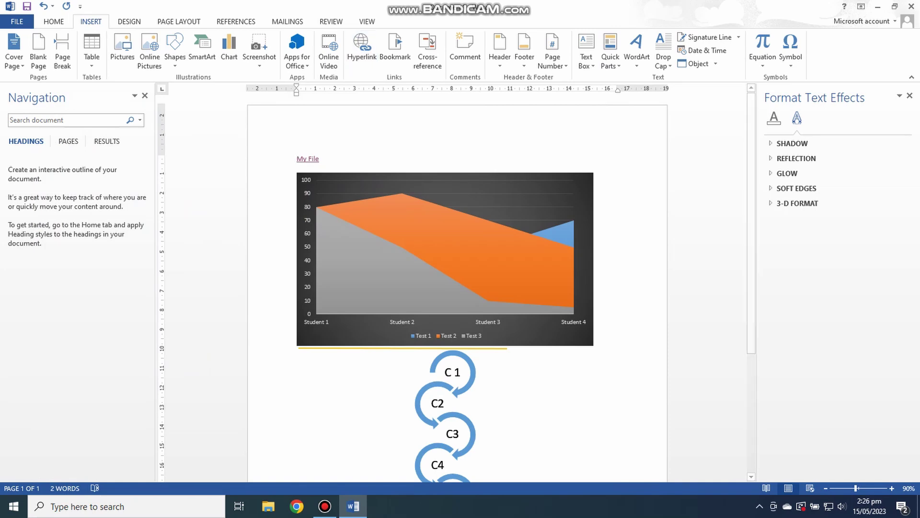
Step: Undo the old link on 'My File' and relink it to Sort in Kutools for Excel > AutoText
triple_click(308, 158)
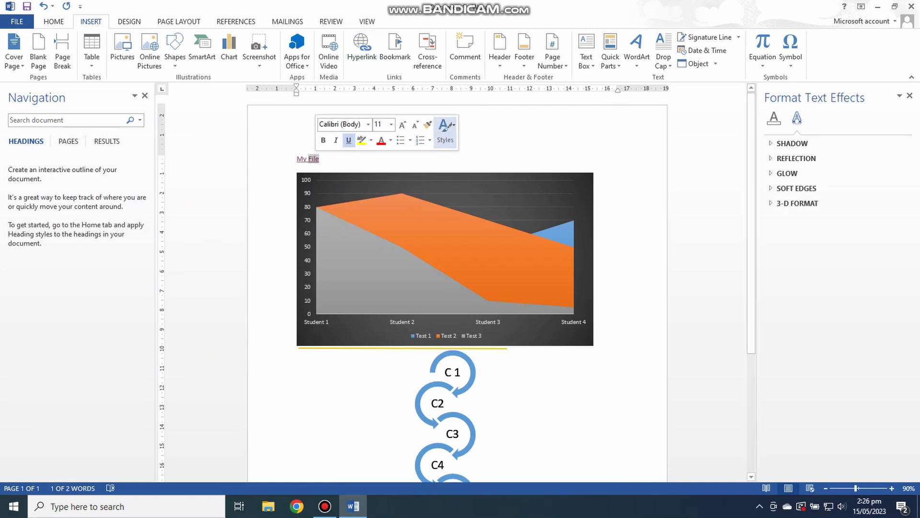
key(ctrl+z)
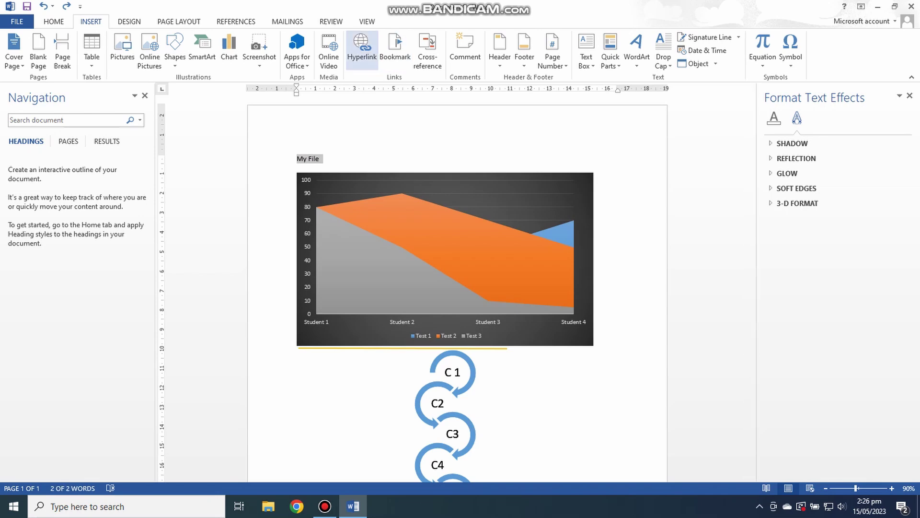
click(362, 51)
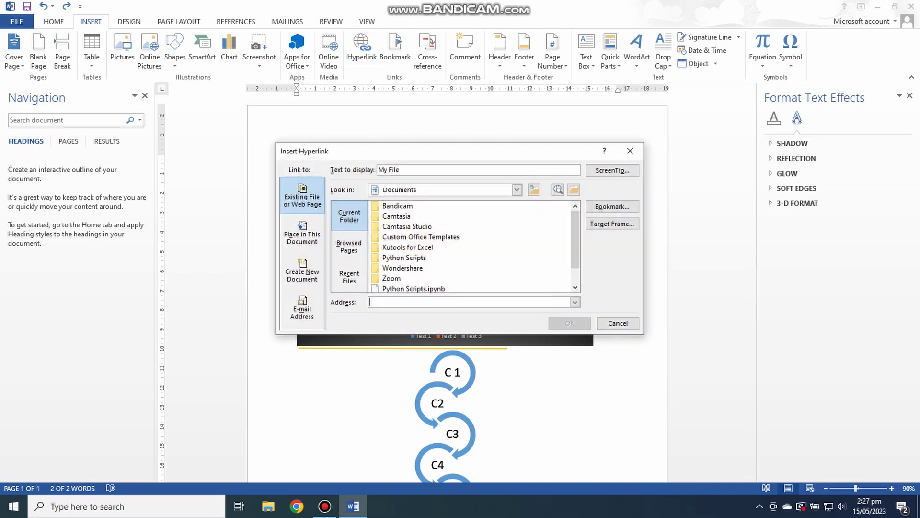
double_click(407, 246)
click(388, 216)
click(396, 205)
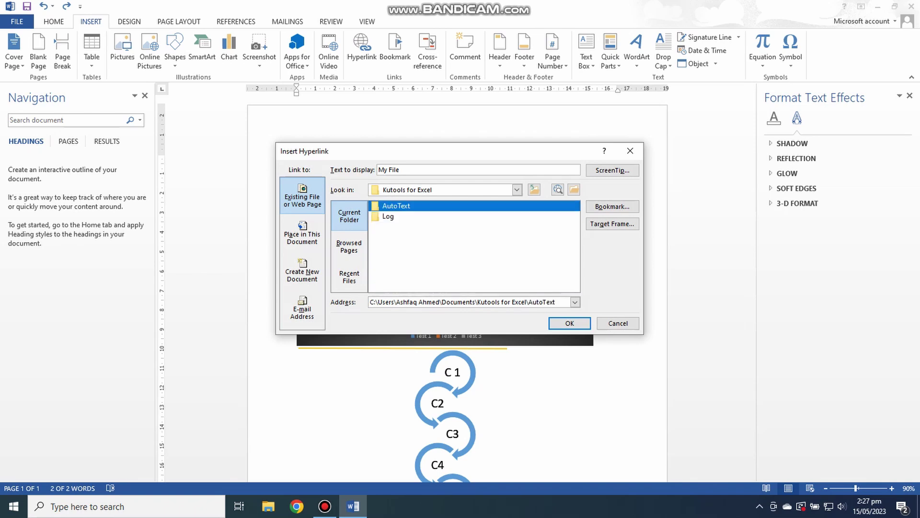
double_click(396, 206)
click(388, 258)
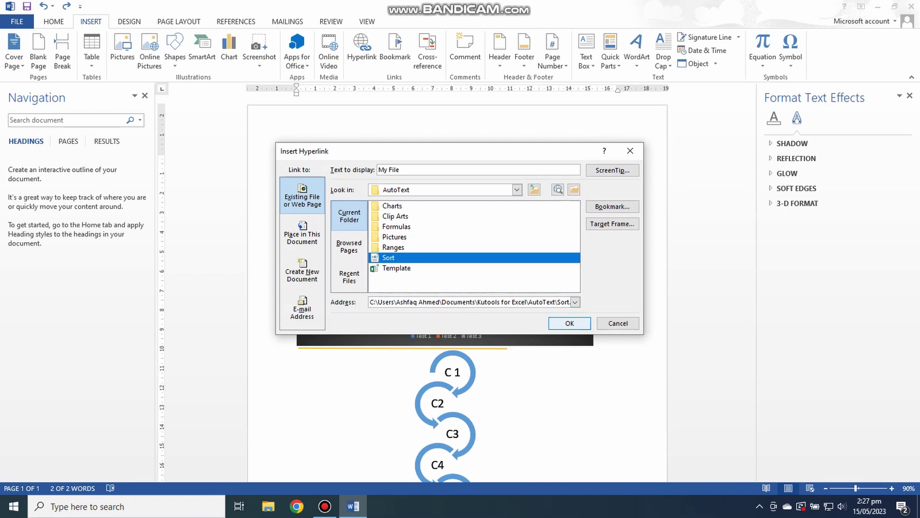
click(569, 323)
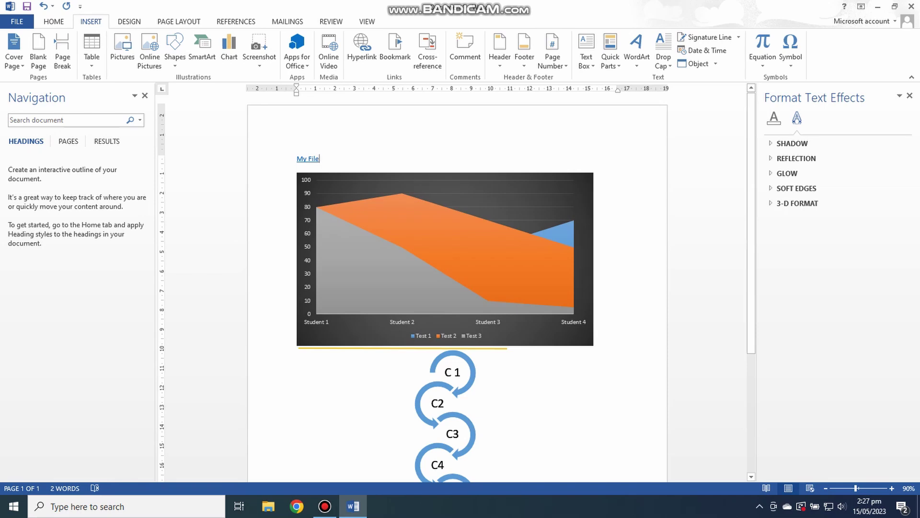
Step: Insert a bookmark named B1
click(395, 48)
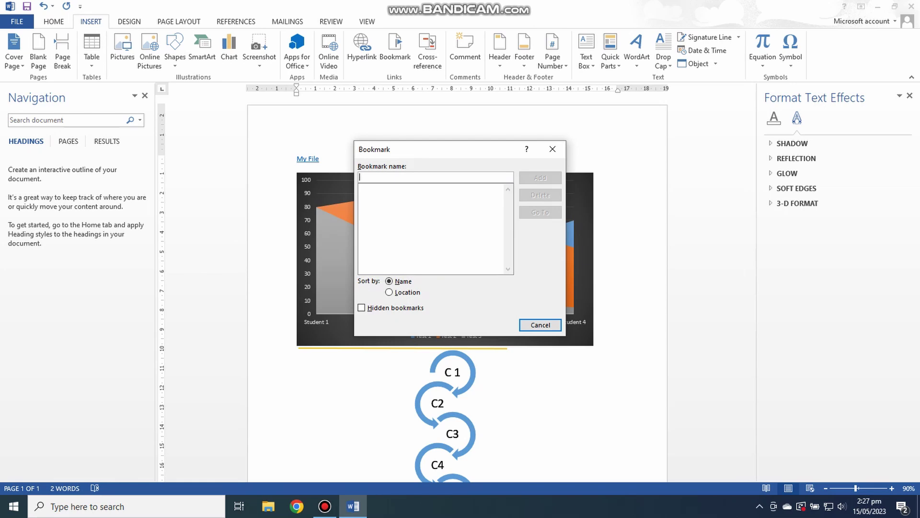
text(B)
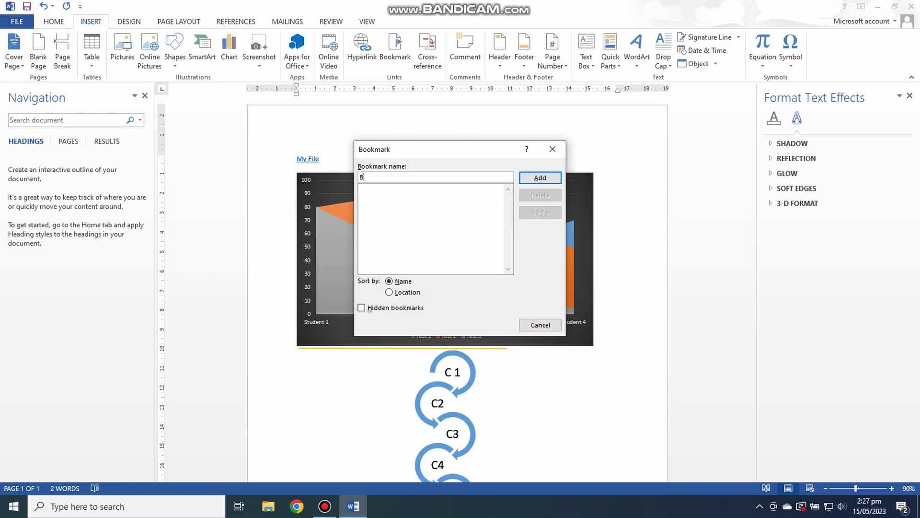
text(1)
key(Return)
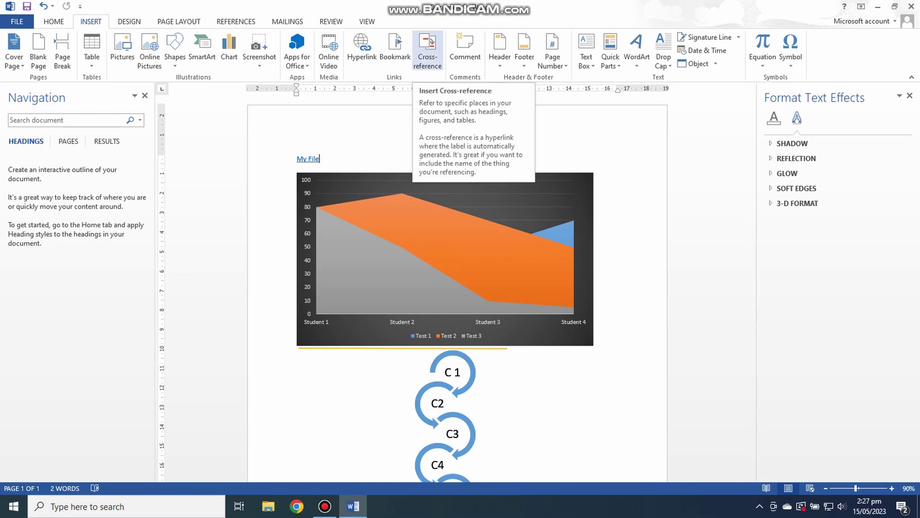
click(427, 52)
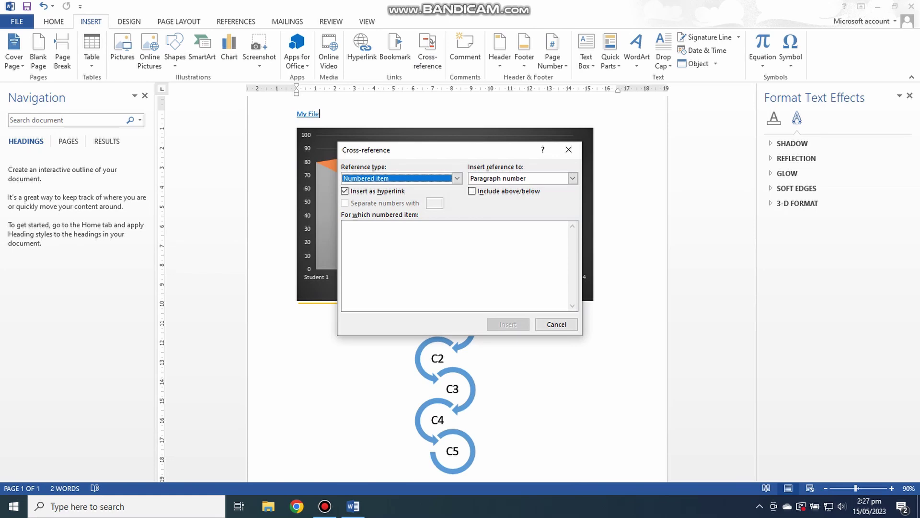
click(457, 178)
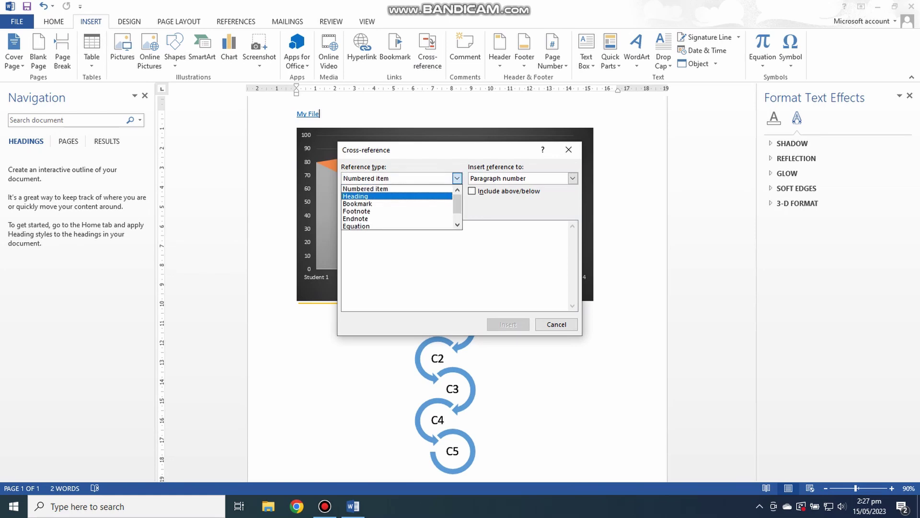
click(360, 195)
click(364, 224)
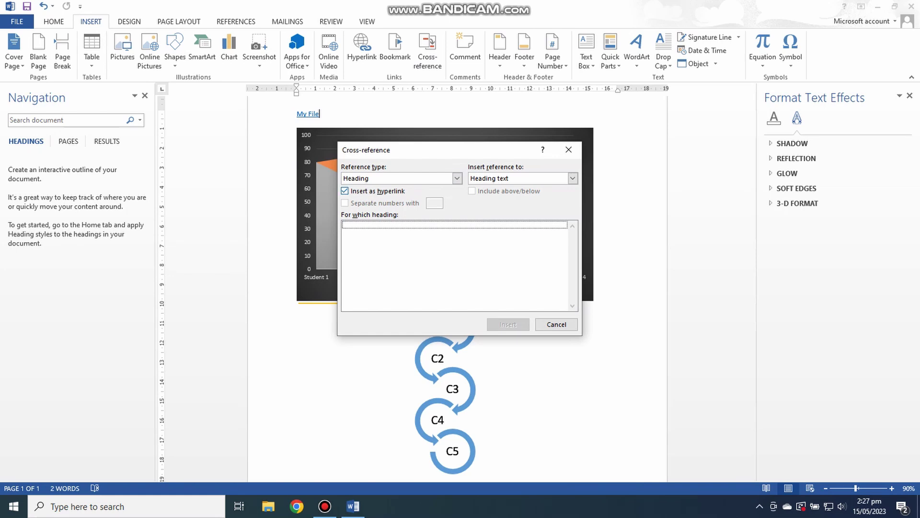
click(344, 191)
click(345, 190)
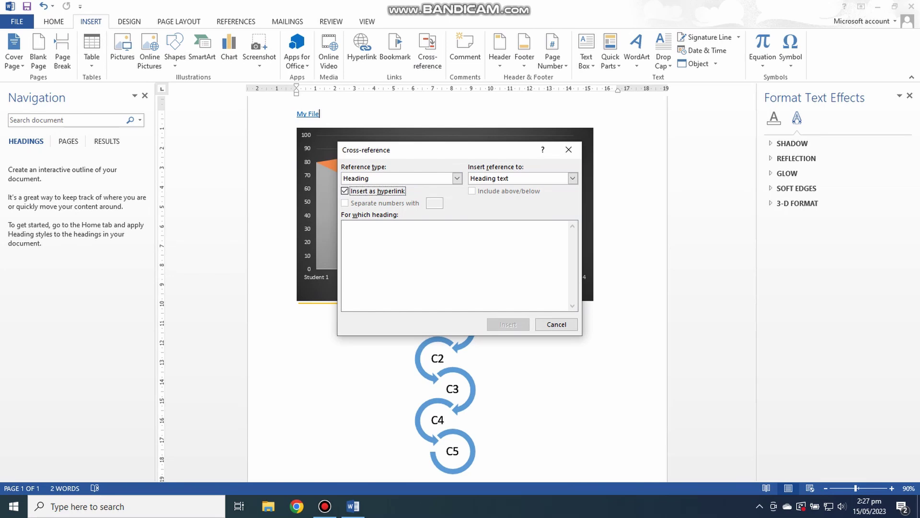
click(556, 324)
scroll(419, 181, down, 1)
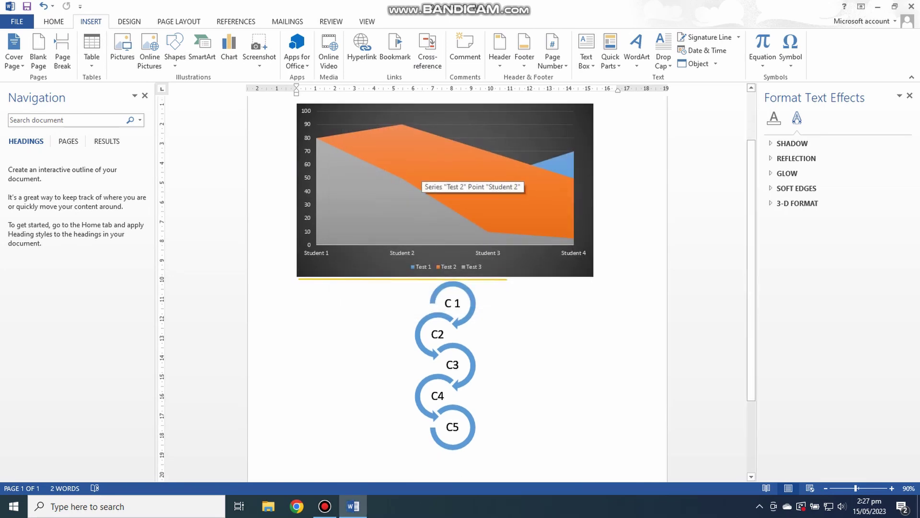
scroll(422, 182, down, 2)
click(297, 380)
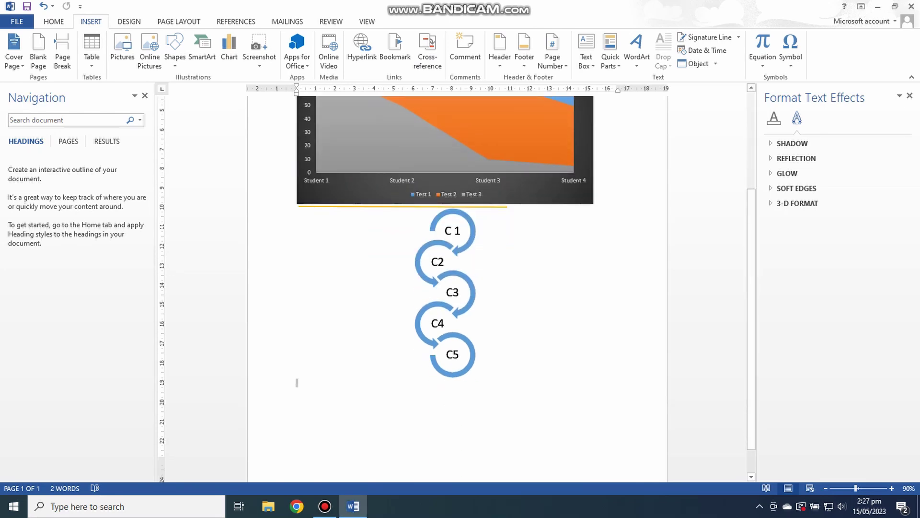
scroll(298, 380, up, 3)
scroll(444, 295, up, 2)
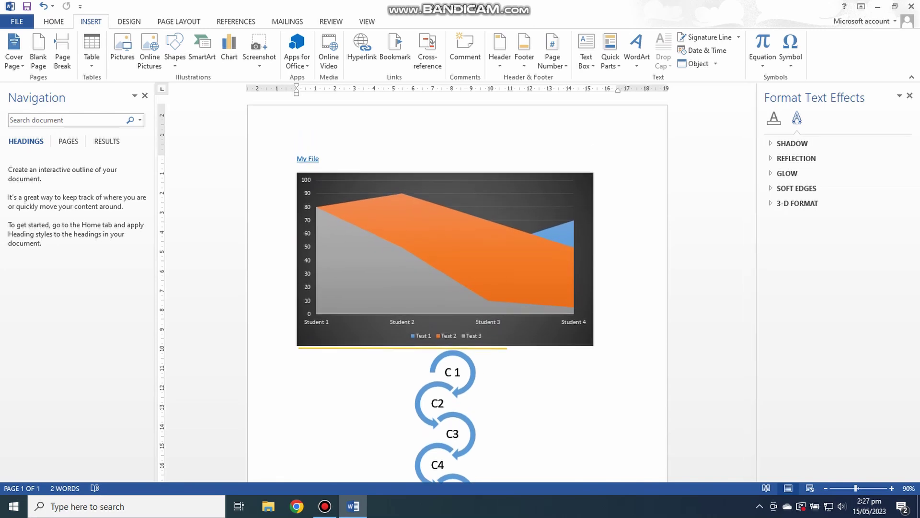
Step: Add a comment reading 'Chart' below the SmartArt, then minimise Word
click(464, 48)
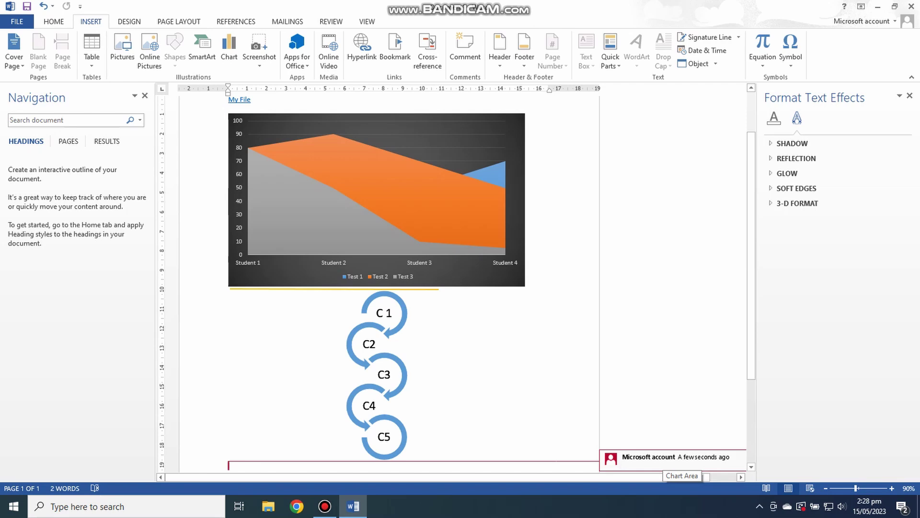
text(Chart)
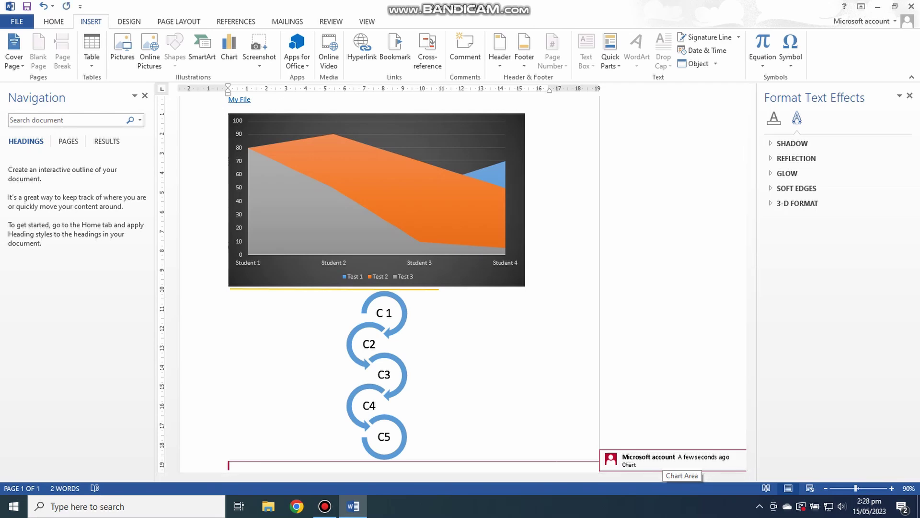
scroll(463, 282, down, 3)
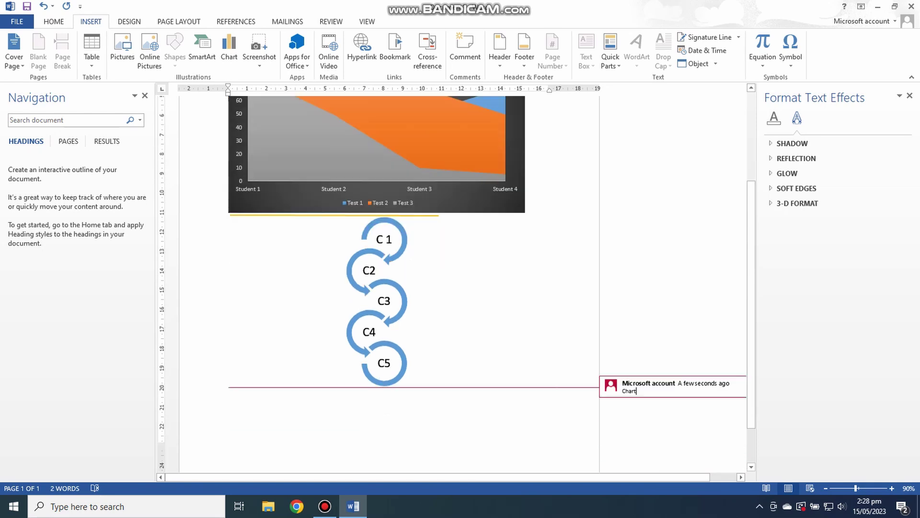
scroll(463, 283, up, 5)
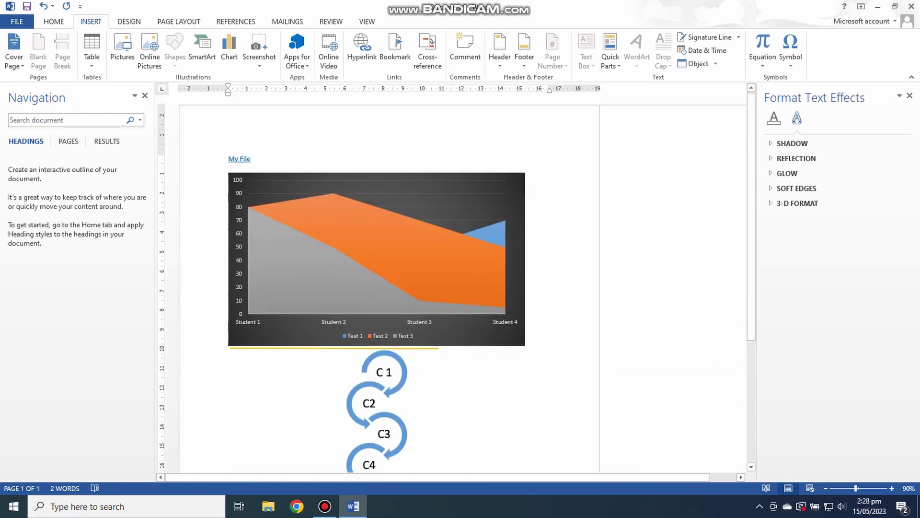
scroll(463, 282, down, 3)
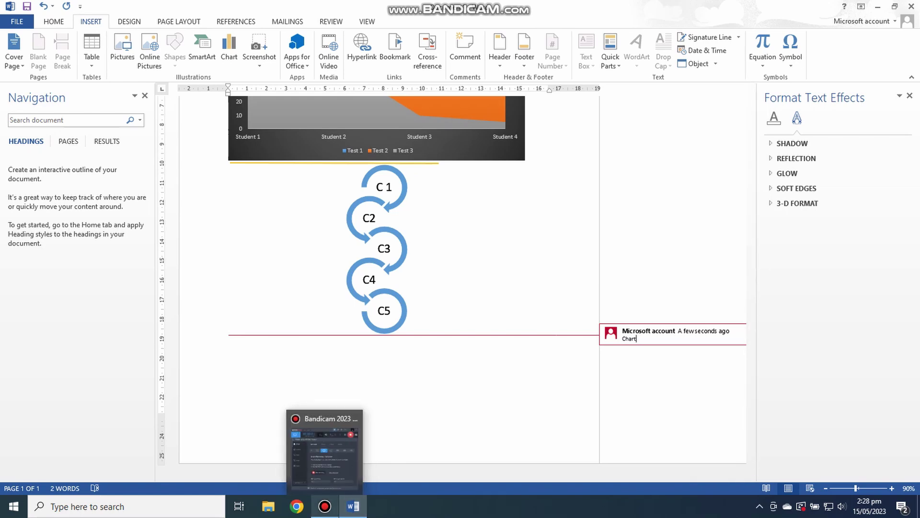
click(325, 506)
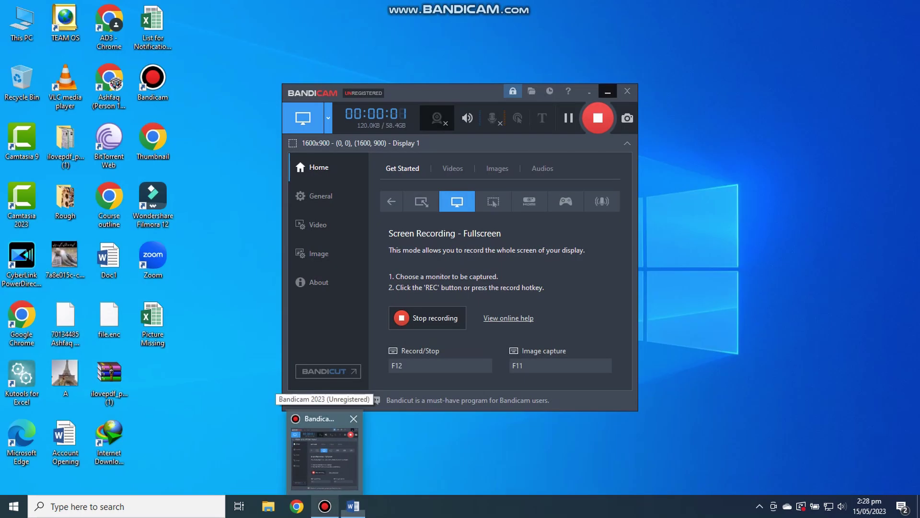